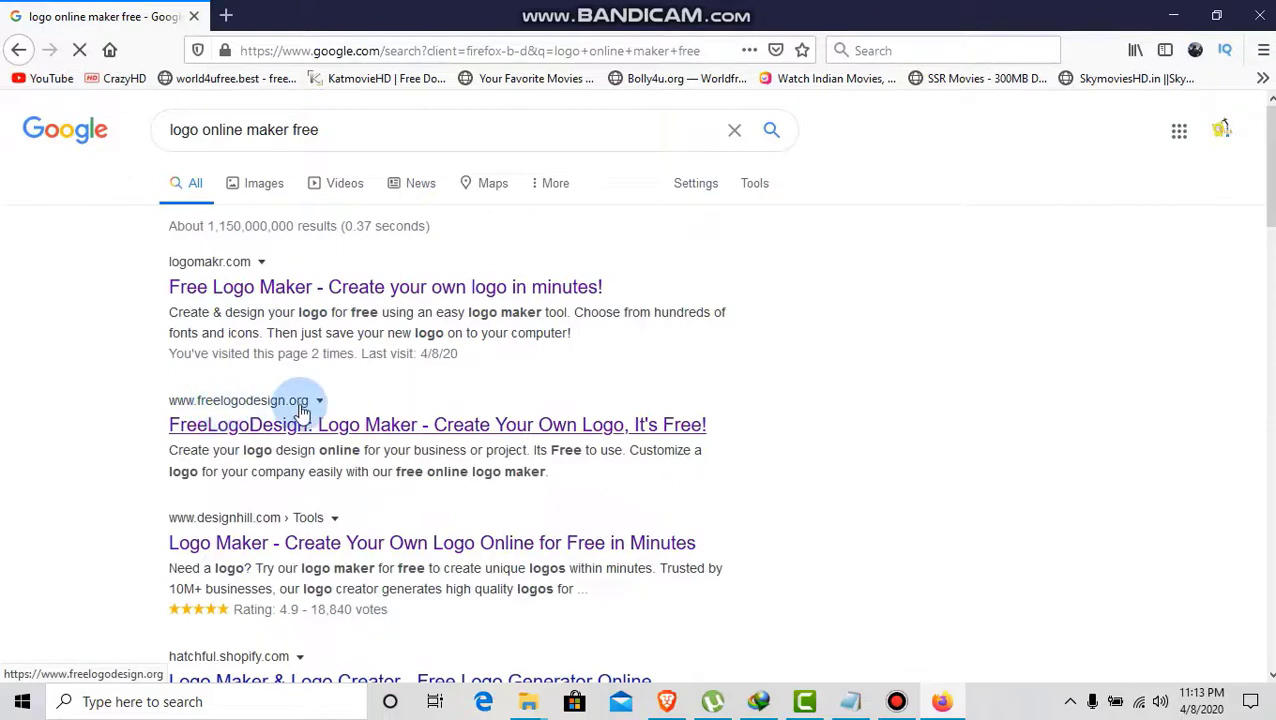
# - Open the FreeLogoDesign site and enter TEACH QUICK as the company name
pyautogui.click(209, 430)
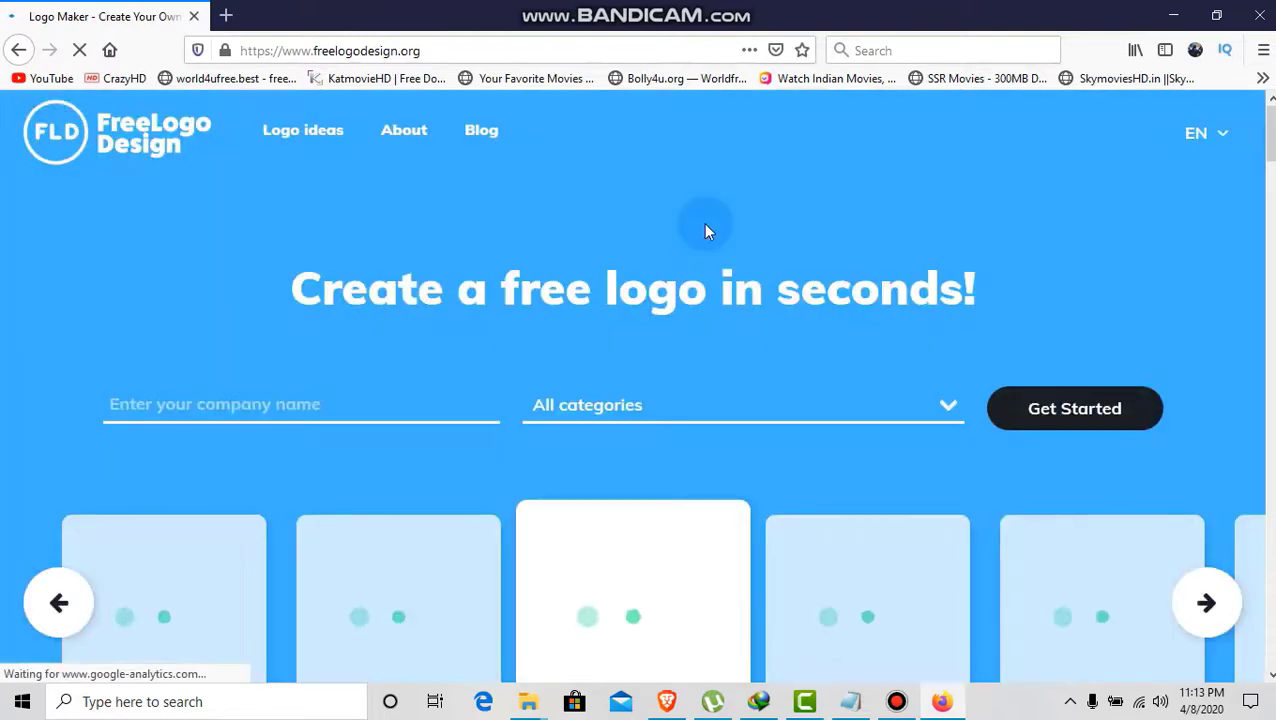
pyautogui.scroll(-1, 1163, 284)
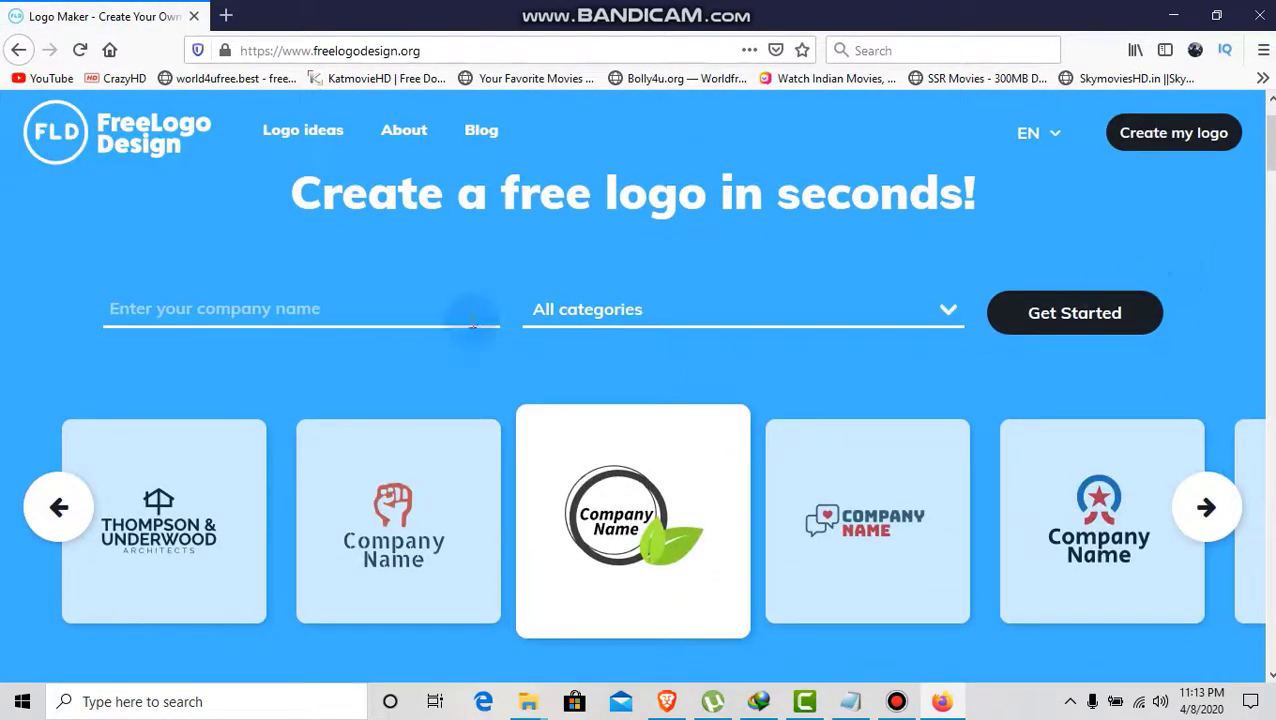
pyautogui.click(303, 309)
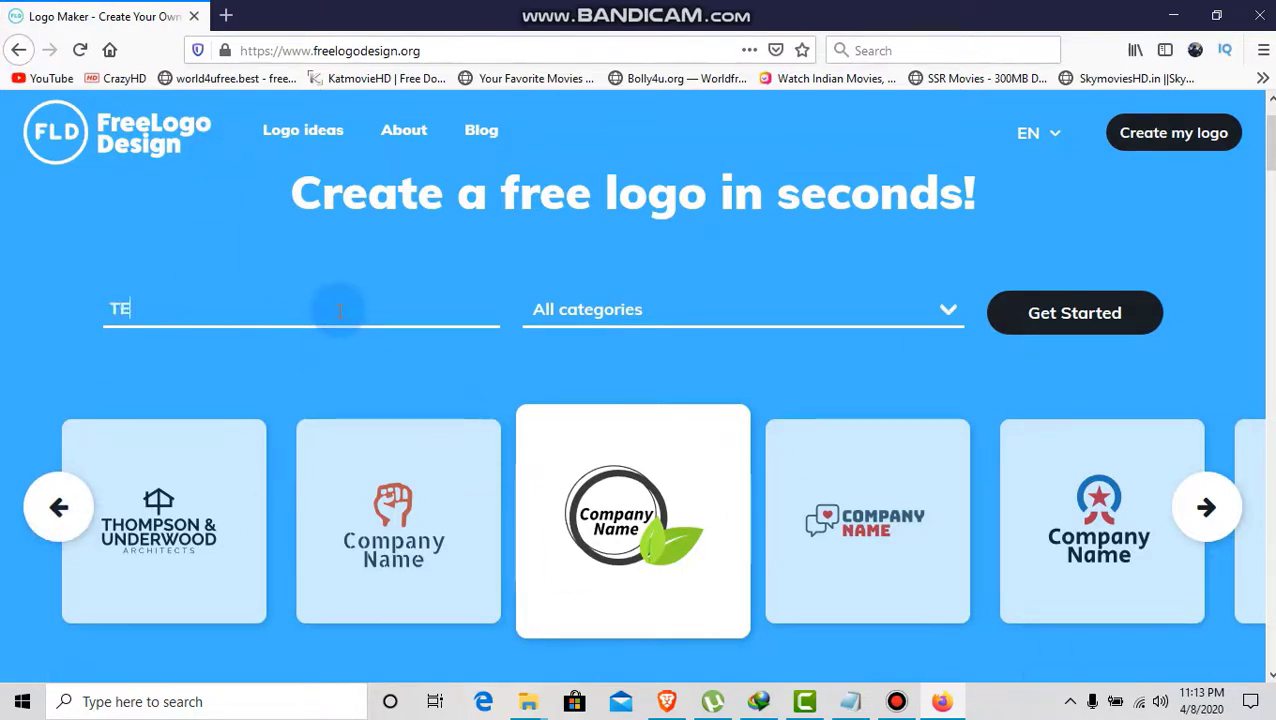
pyautogui.write('CH QU')
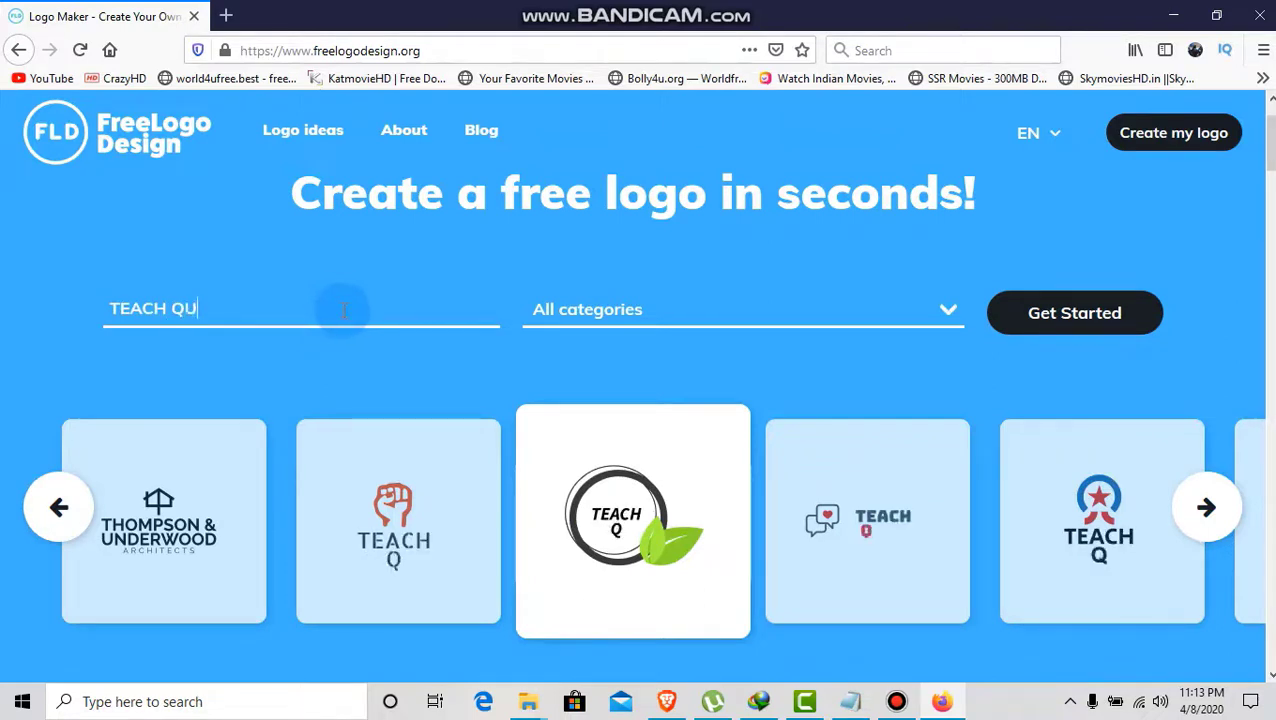
pyautogui.write('ICK')
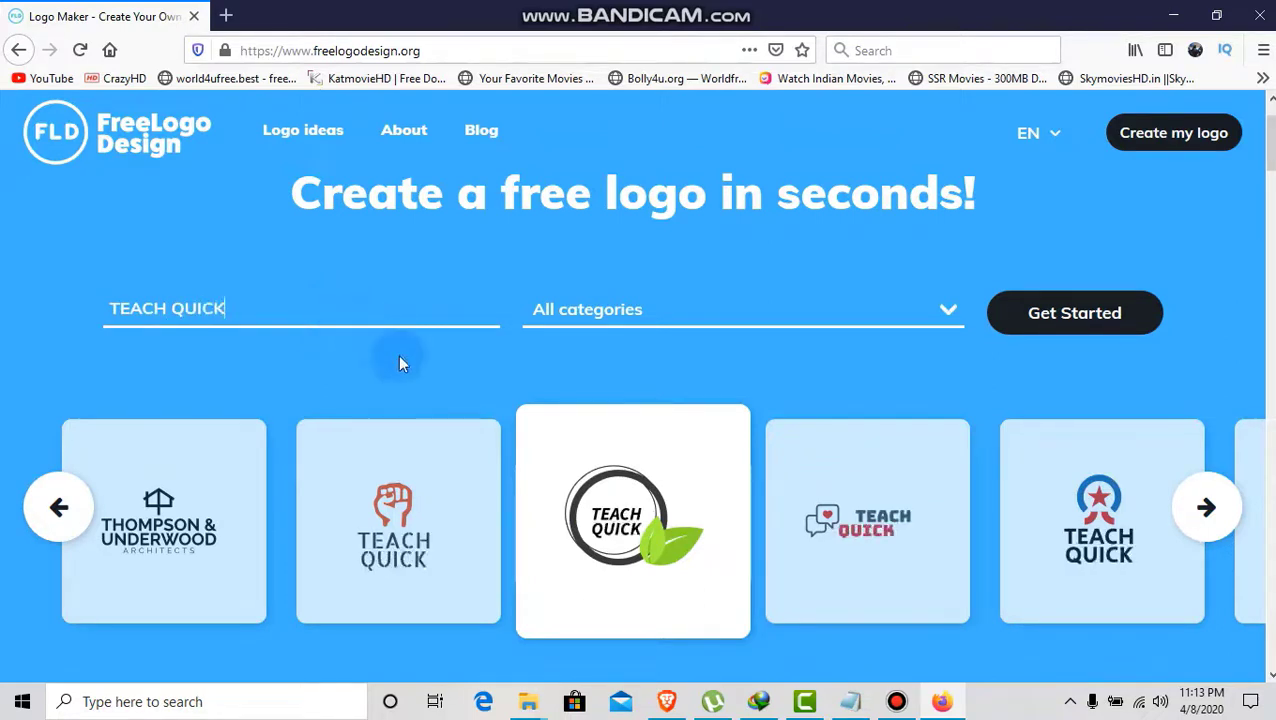
# - Choose Technology as the logo category
pyautogui.click(946, 310)
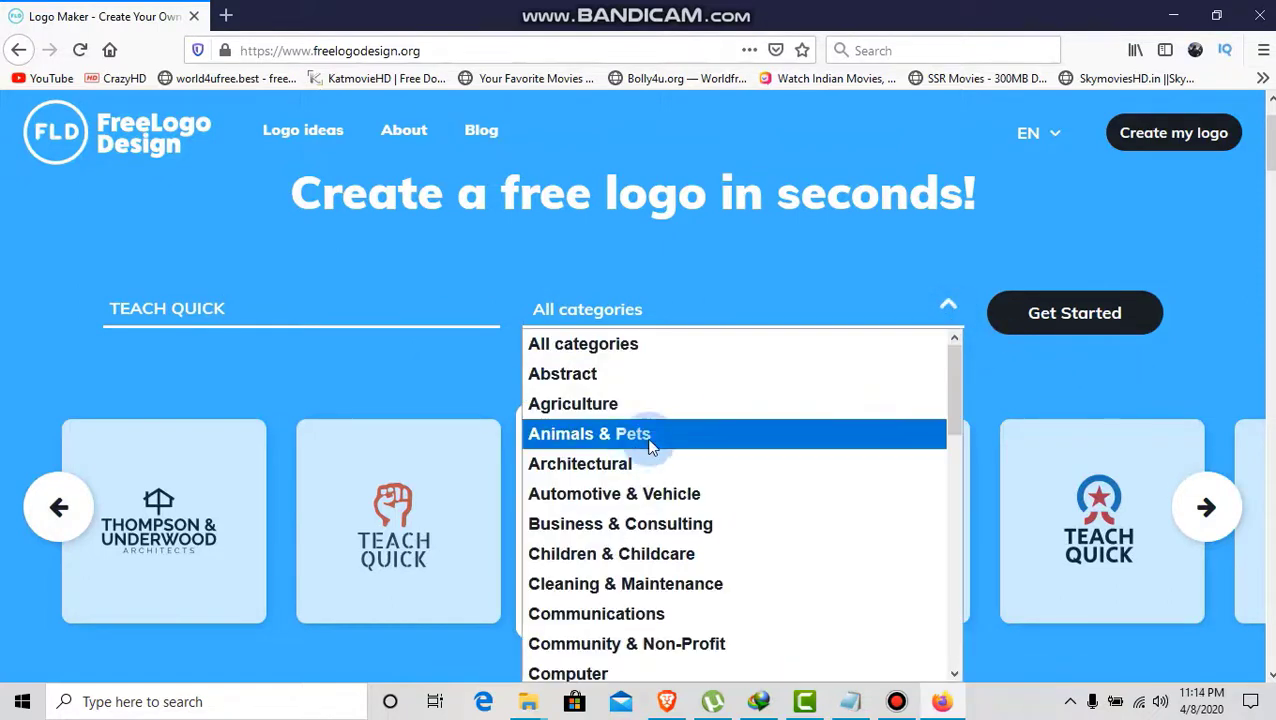
pyautogui.scroll(-1, 665, 460)
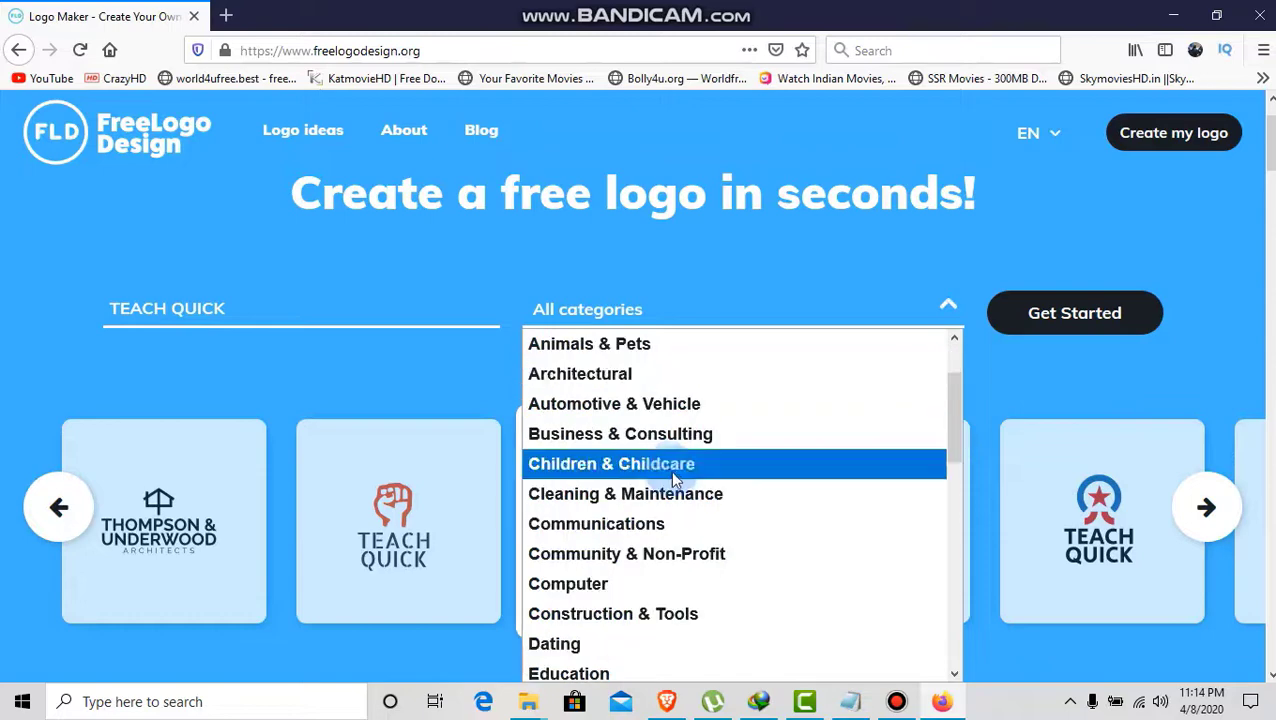
pyautogui.scroll(-1, 670, 478)
pyautogui.scroll(-2, 640, 505)
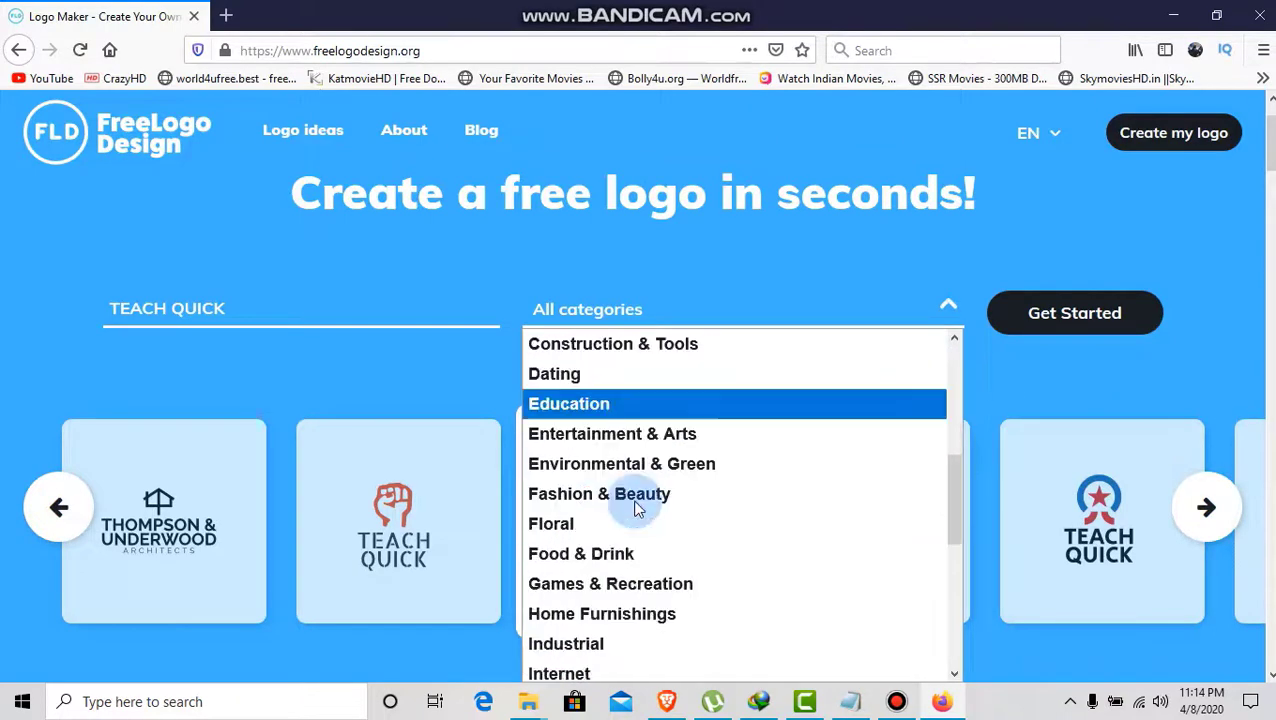
pyautogui.scroll(-5, 632, 510)
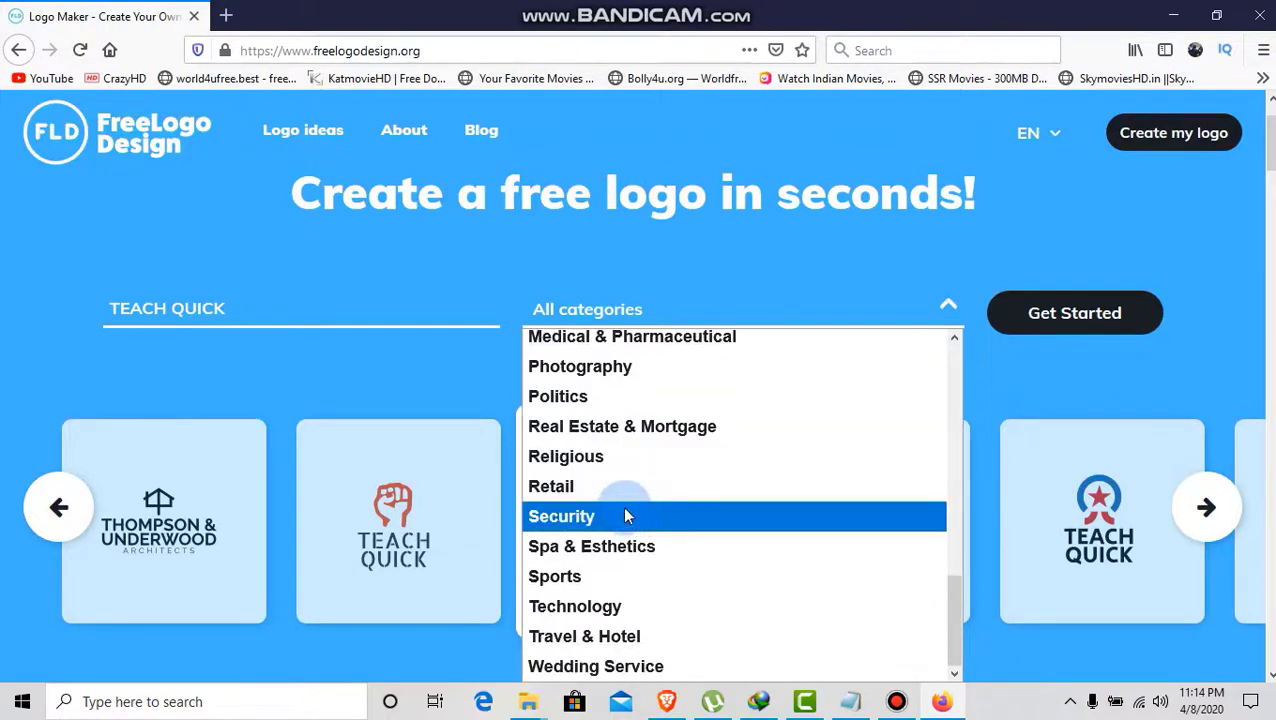
pyautogui.click(586, 608)
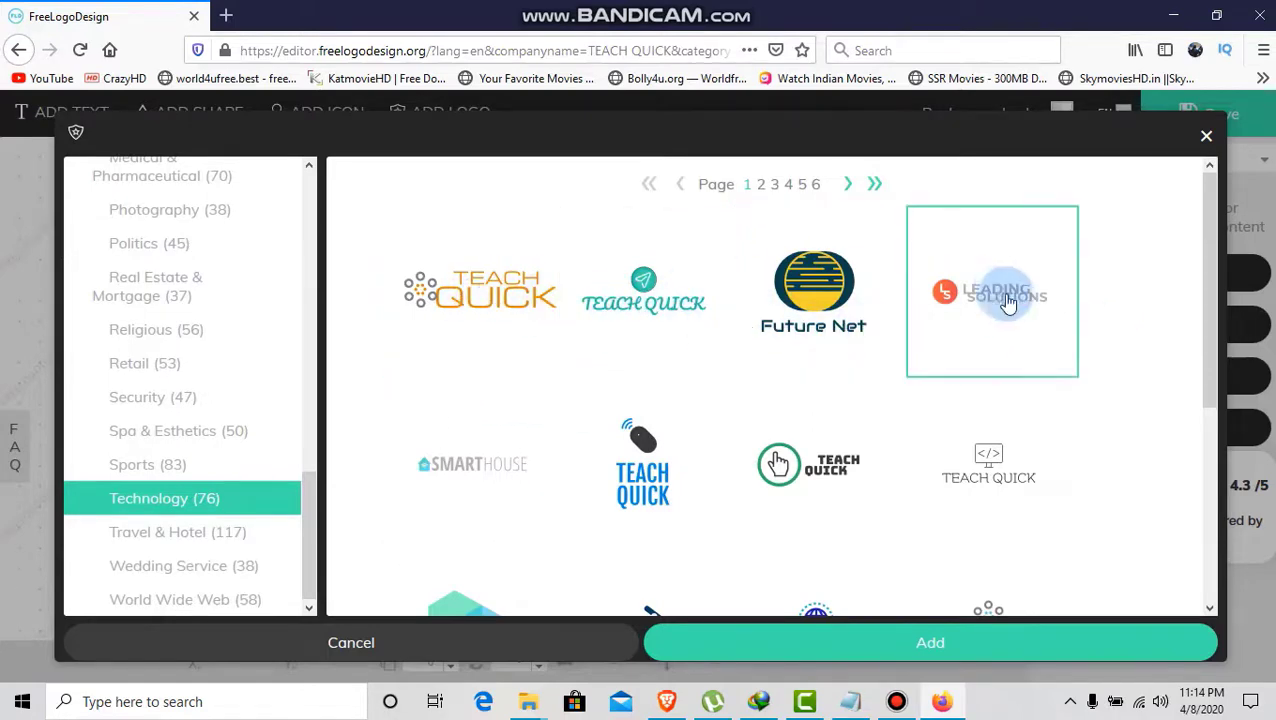
# - From page 2 of the Technology templates, add the headphones TEACH QUICK logo to the editor
pyautogui.scroll(-5, 1031, 433)
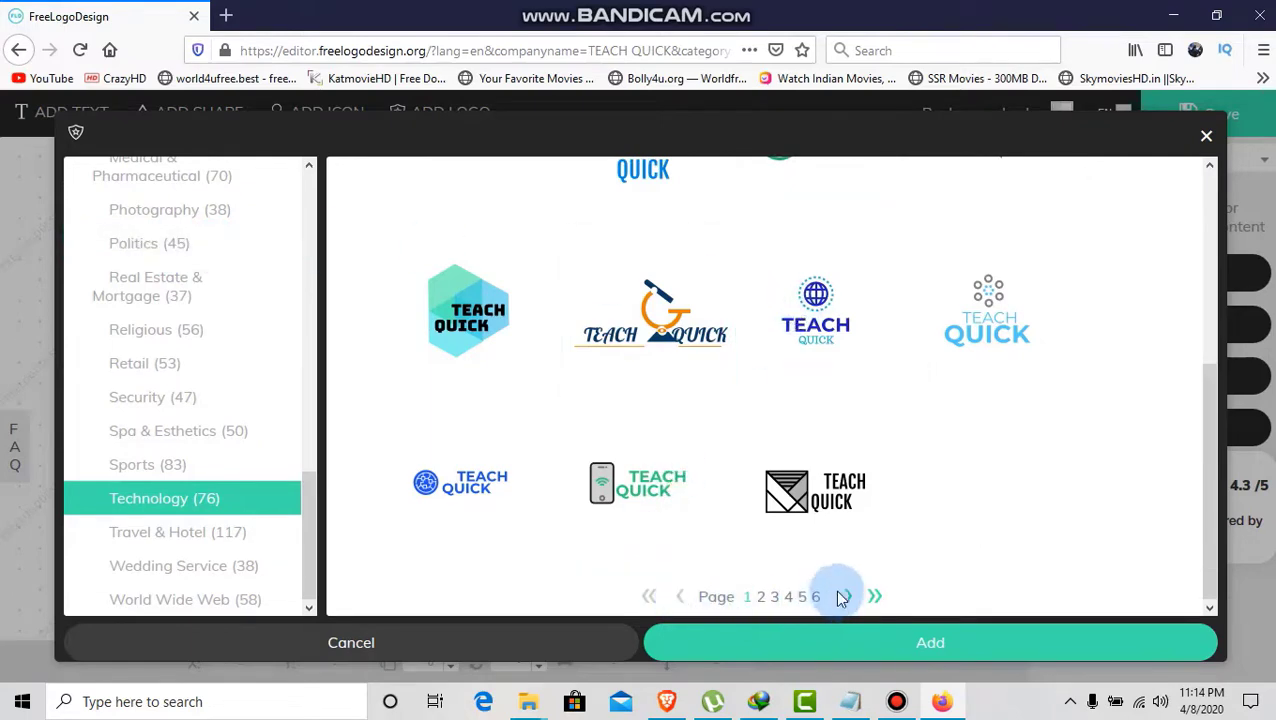
pyautogui.click(760, 598)
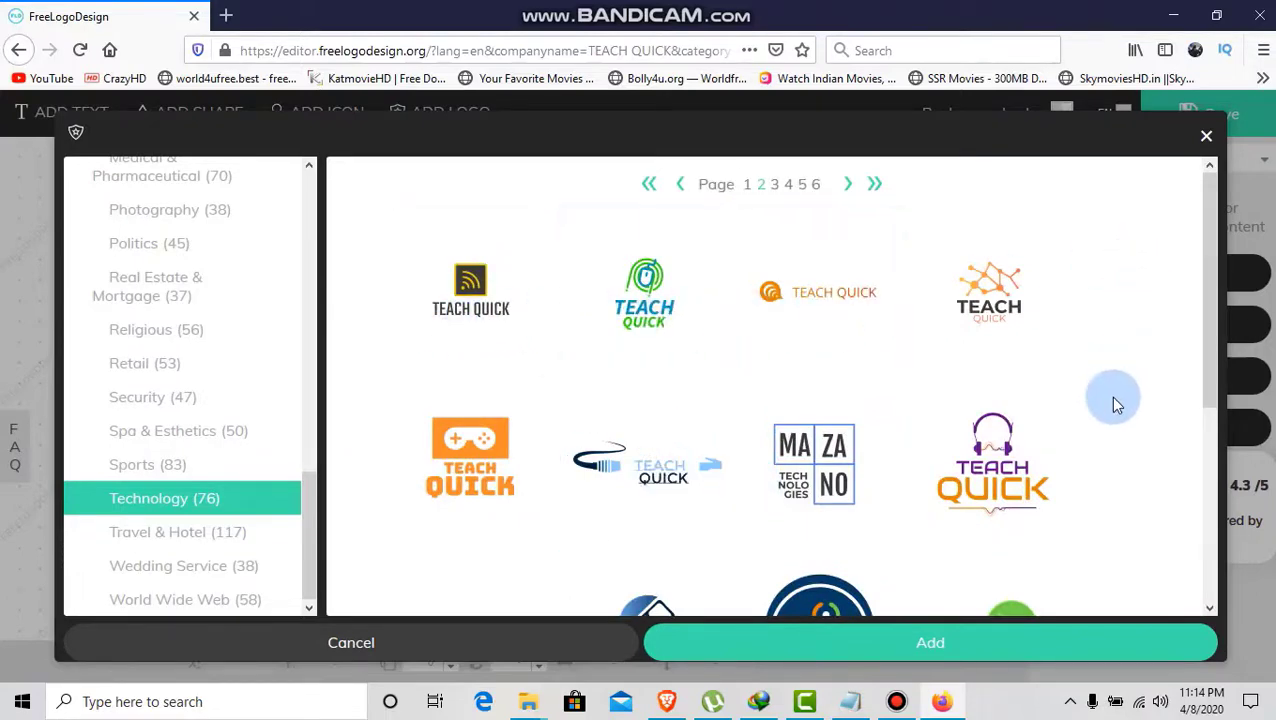
pyautogui.scroll(-3, 1117, 404)
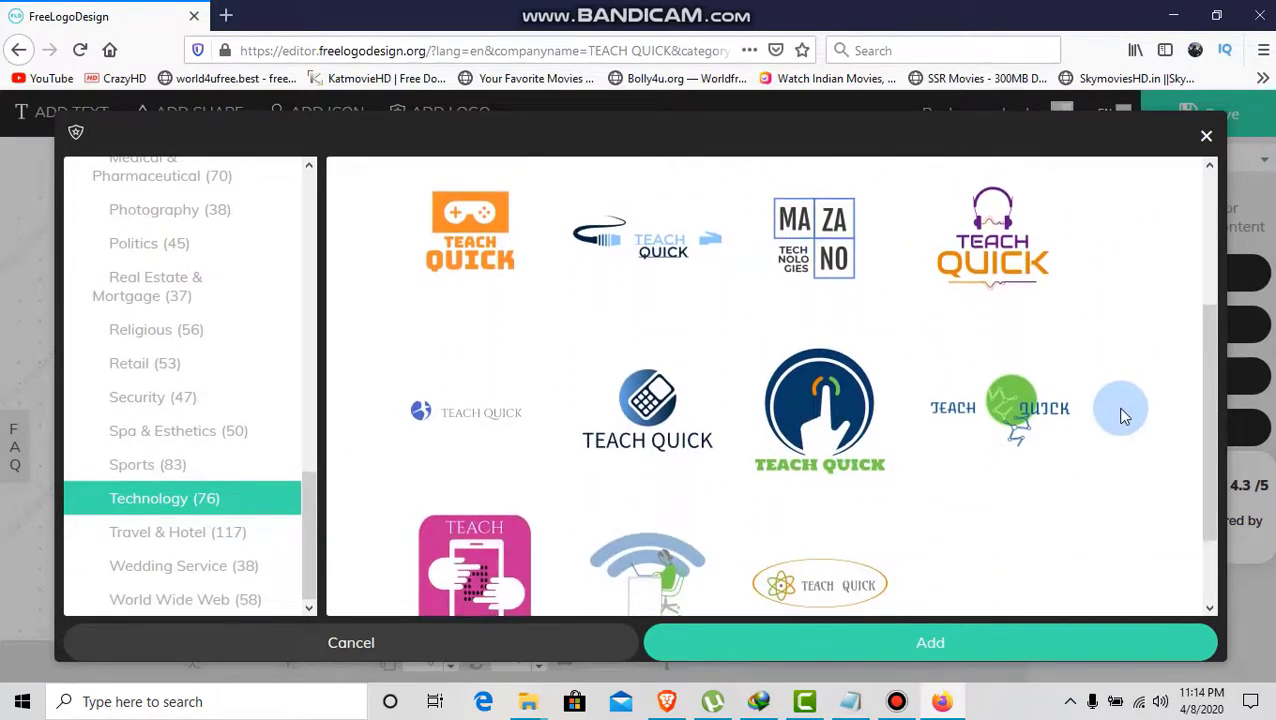
pyautogui.scroll(-1, 1122, 416)
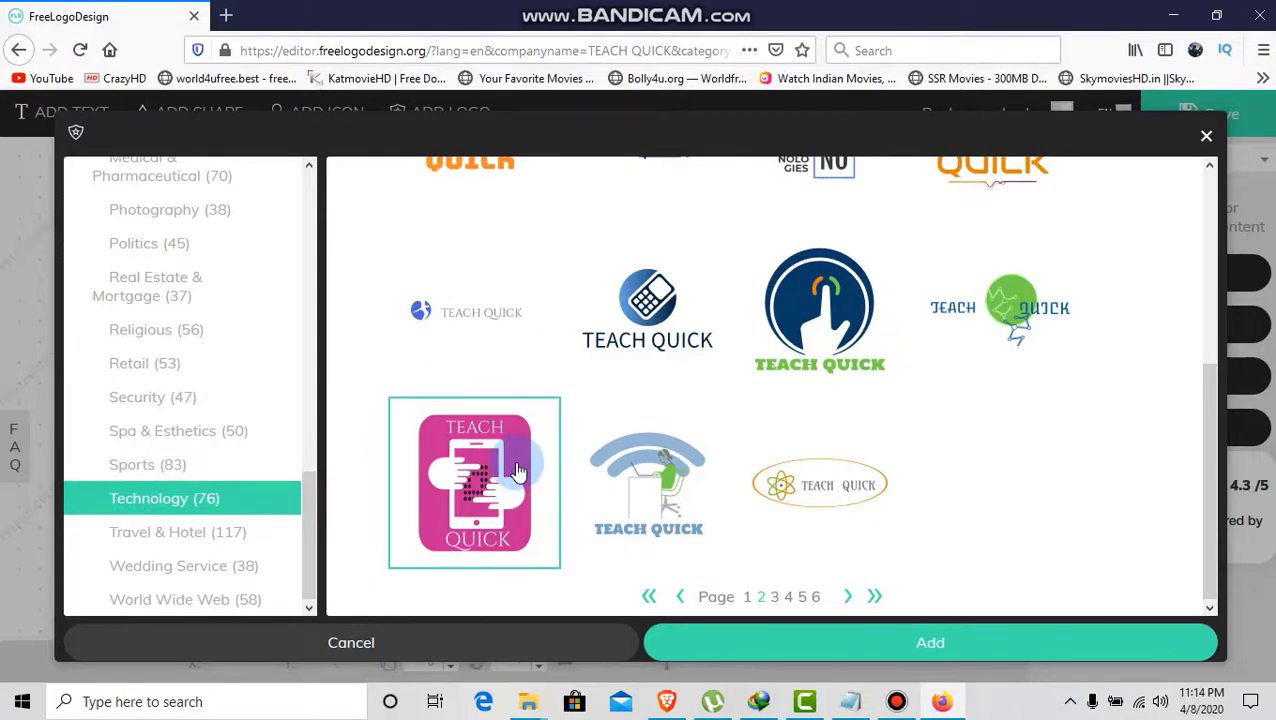
pyautogui.click(803, 316)
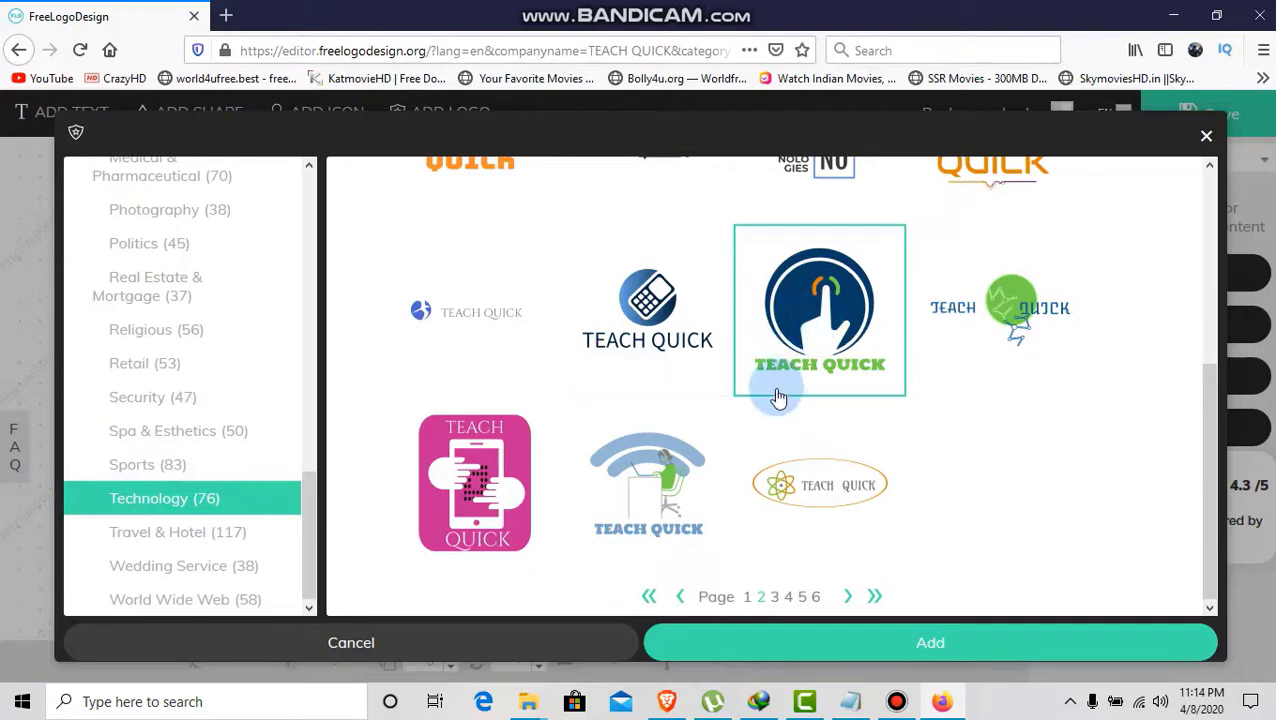
pyautogui.scroll(2, 779, 398)
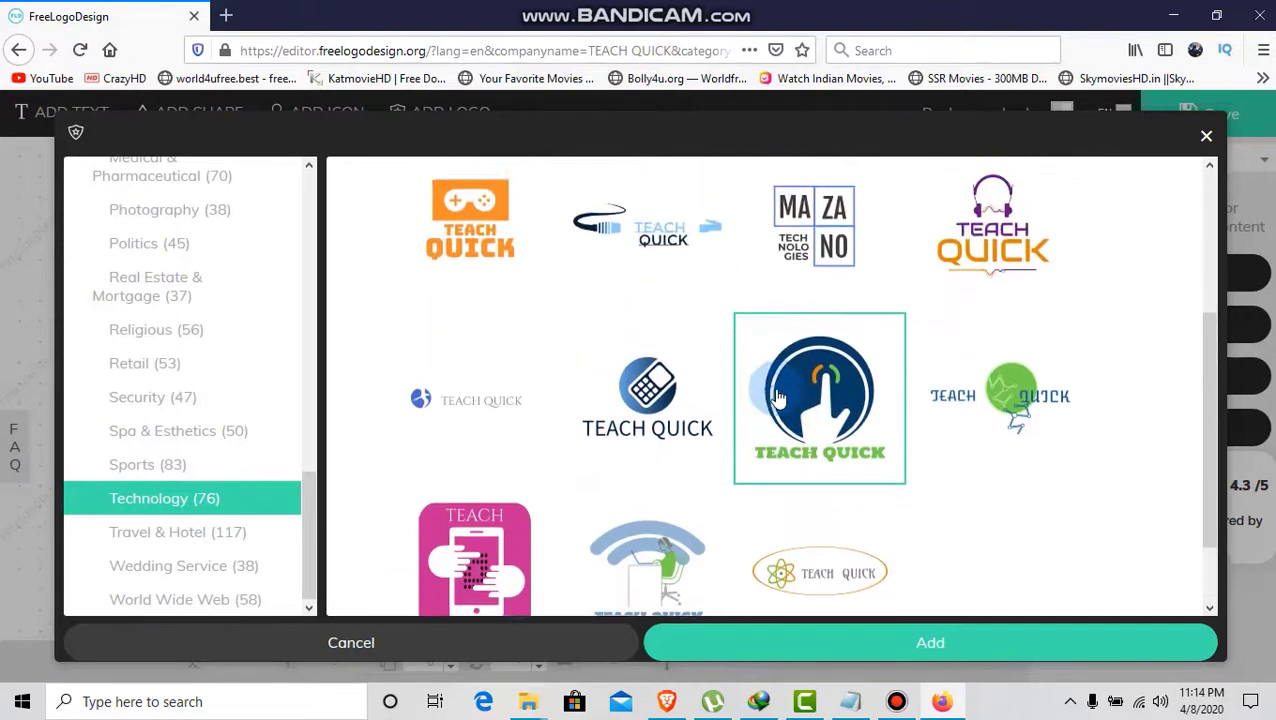
pyautogui.click(1000, 275)
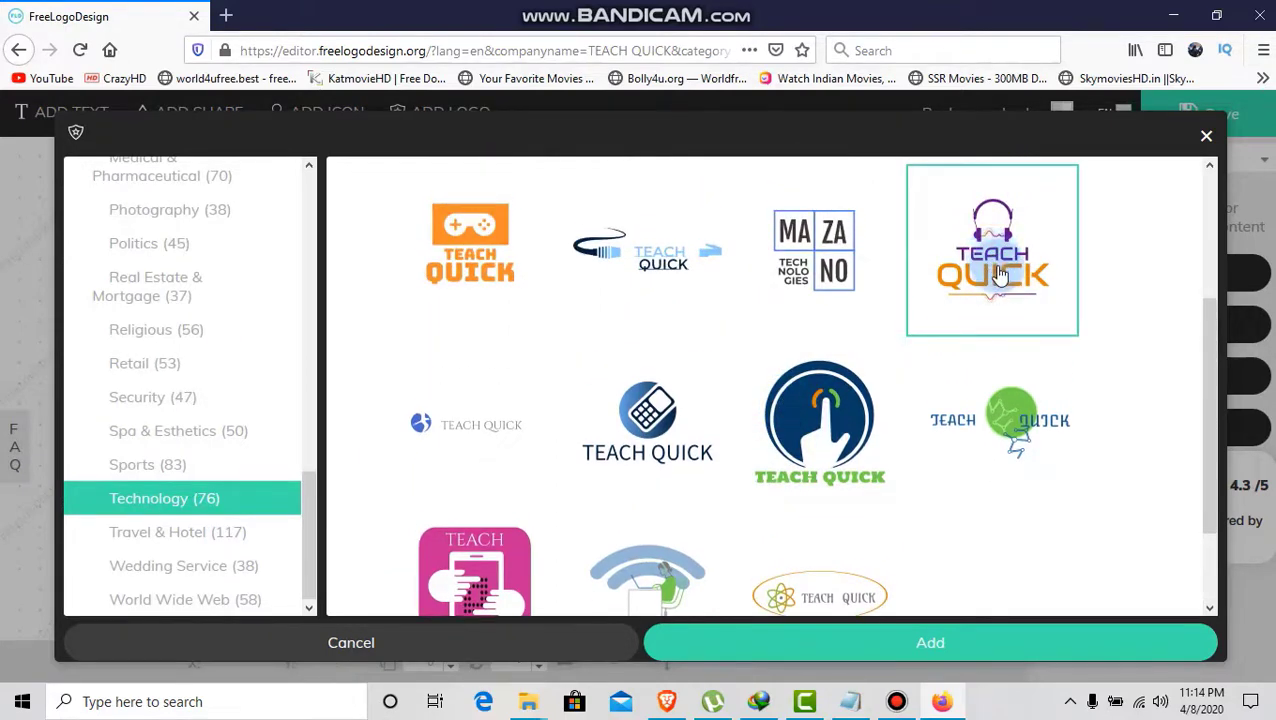
pyautogui.click(940, 641)
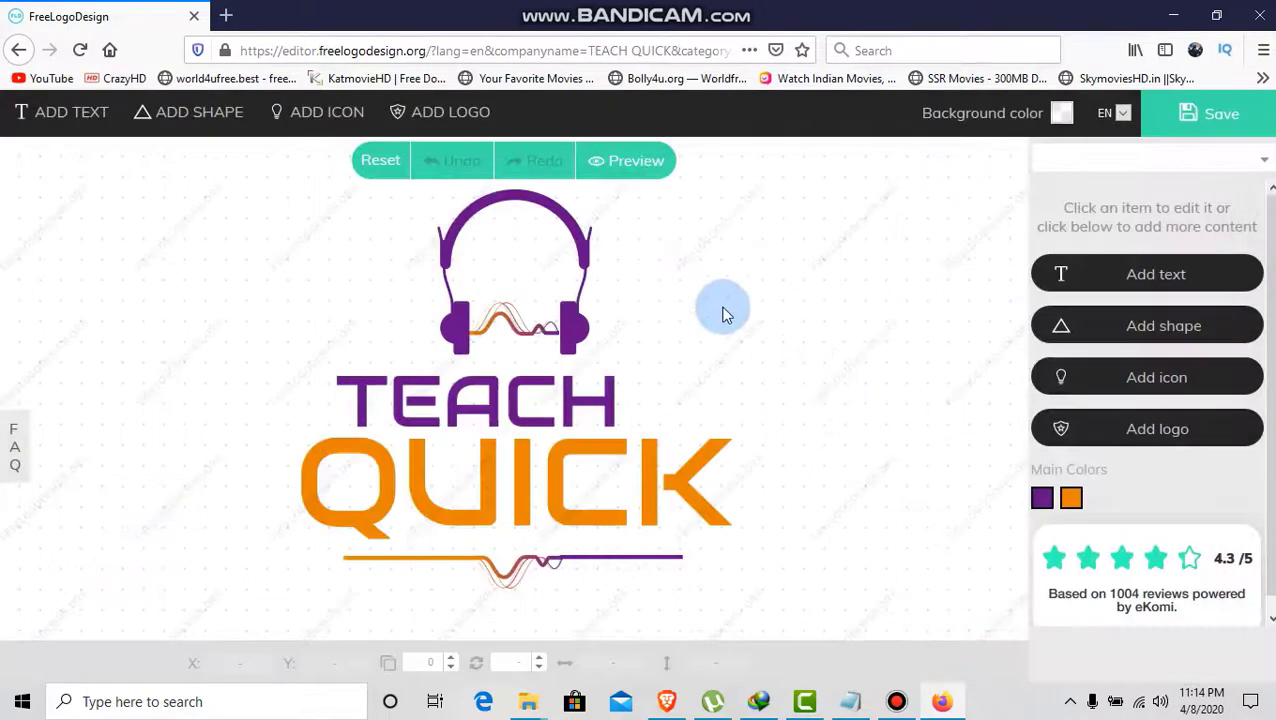
# - Set the TEACH text to the Amarante font
pyautogui.click(561, 507)
pyautogui.click(521, 228)
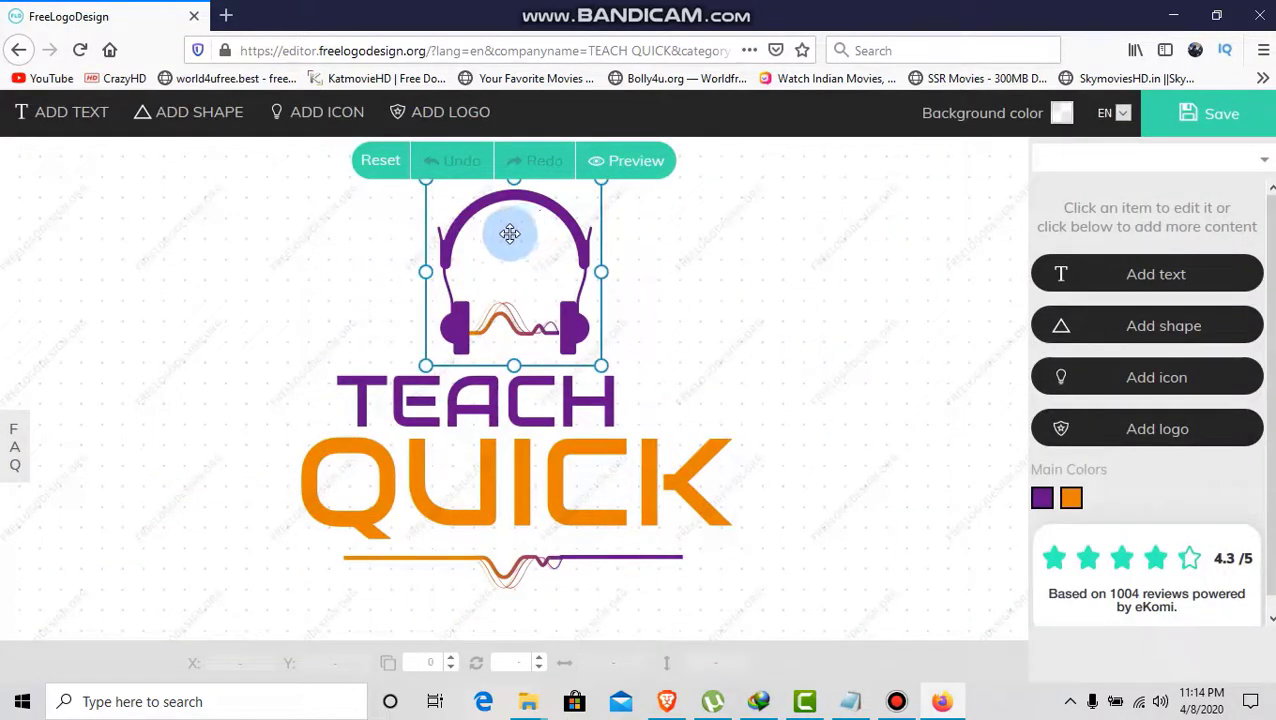
pyautogui.click(478, 494)
pyautogui.click(860, 482)
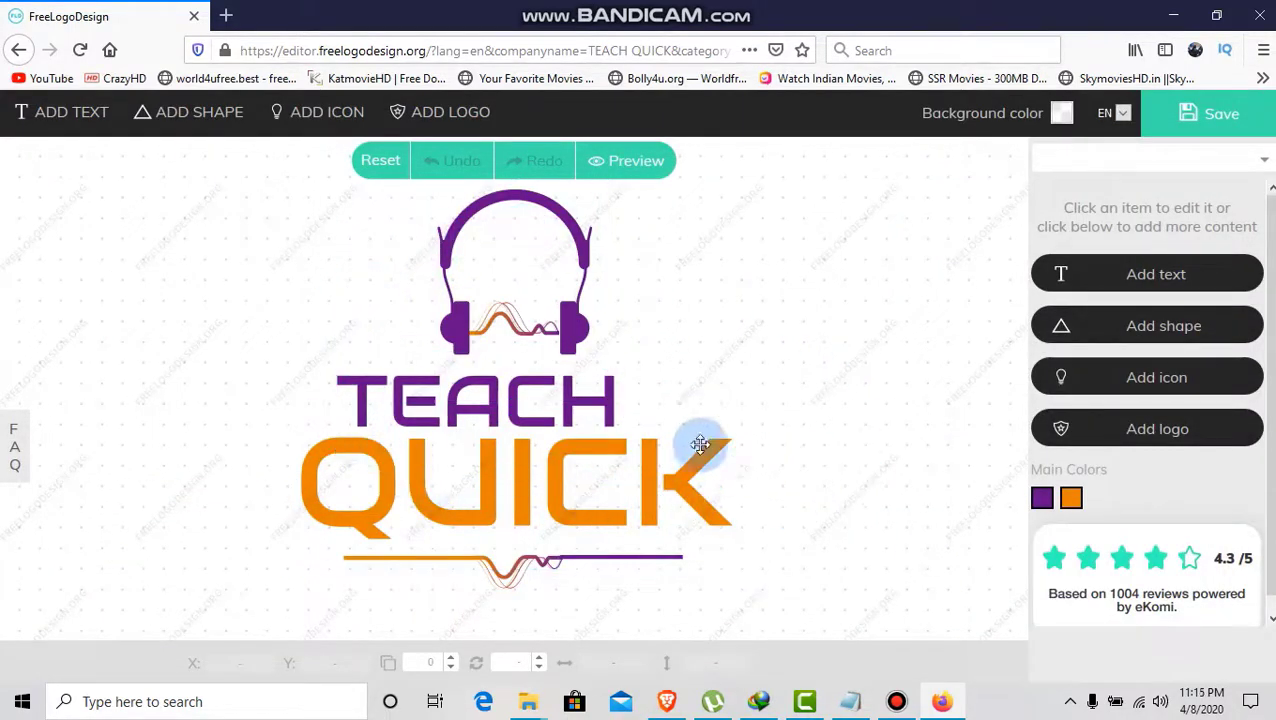
pyautogui.click(598, 392)
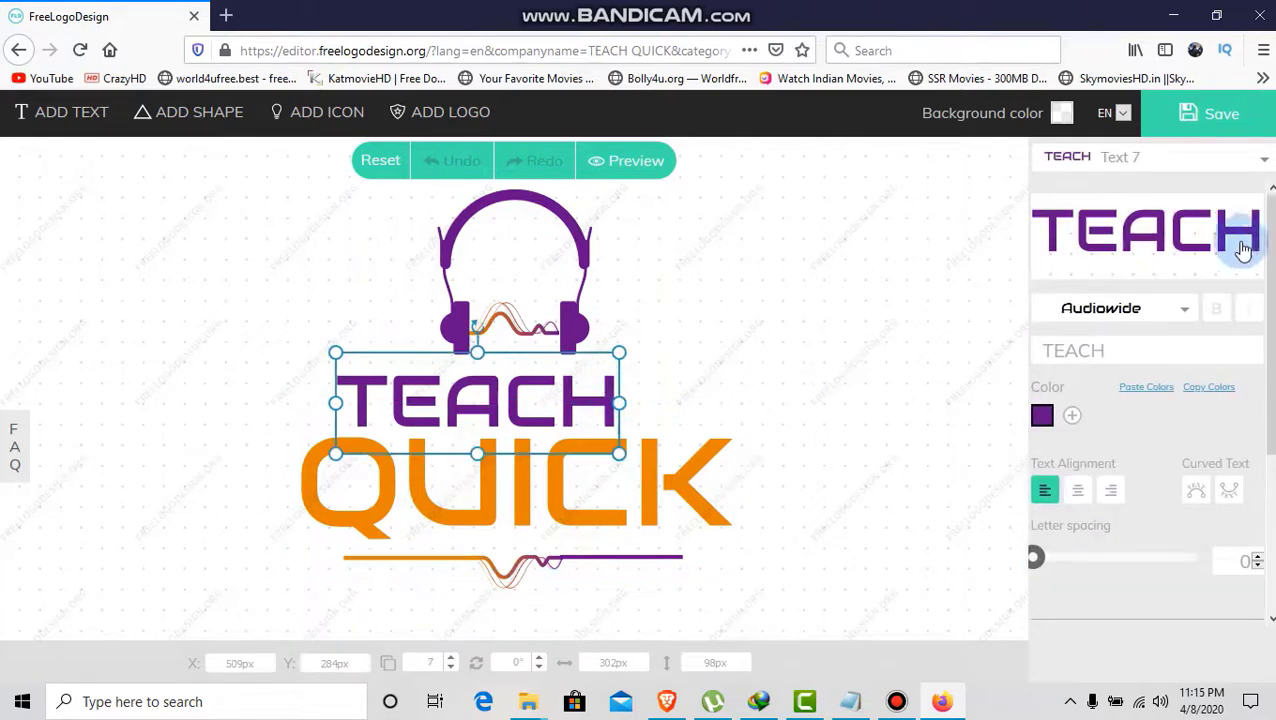
pyautogui.click(1170, 312)
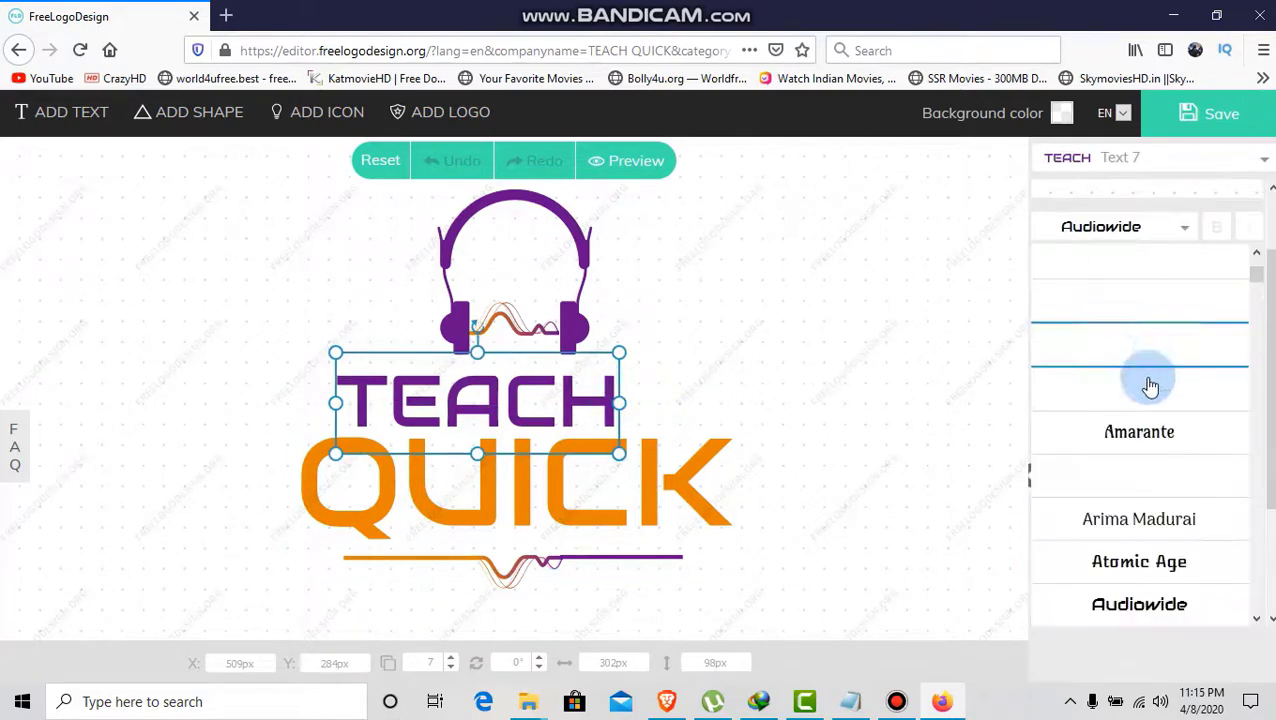
pyautogui.click(1139, 427)
# - Change the QUICK text font from Audiowide to Arbutus
pyautogui.click(678, 501)
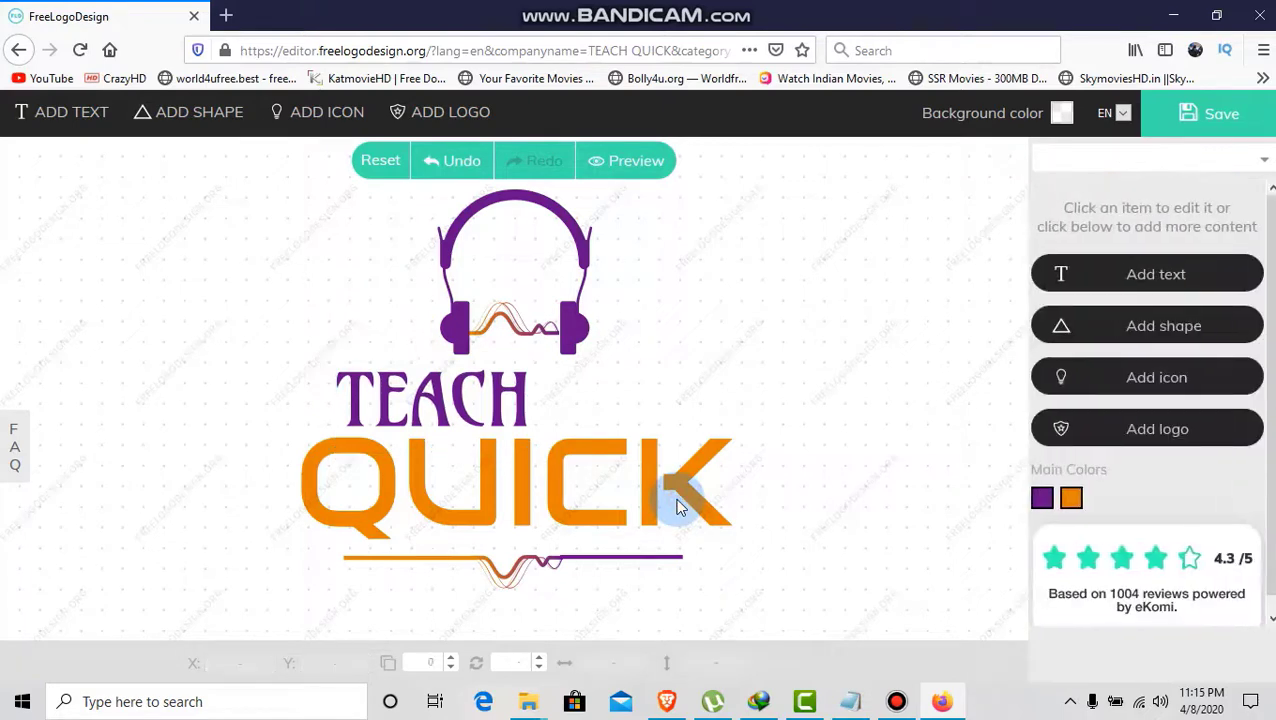
pyautogui.click(621, 484)
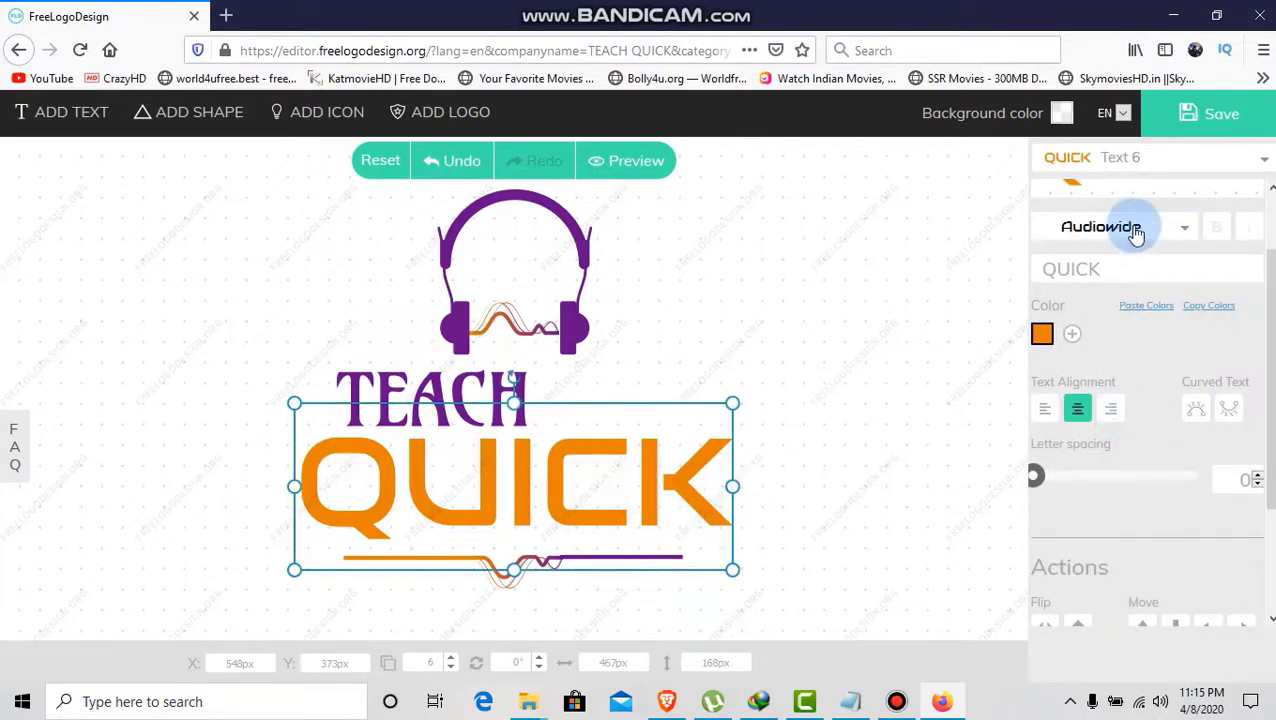
pyautogui.click(1133, 228)
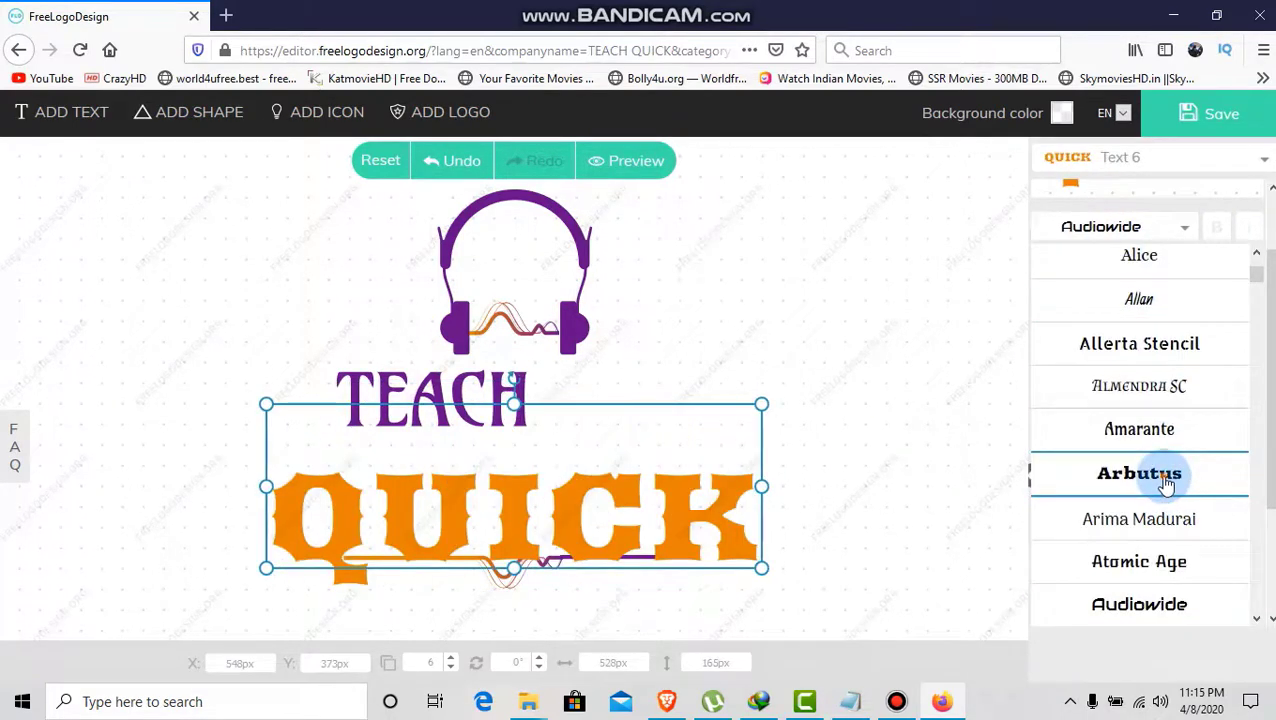
pyautogui.click(1166, 483)
# - Deselect everything and bring up the choices for the purple main colour
pyautogui.click(858, 462)
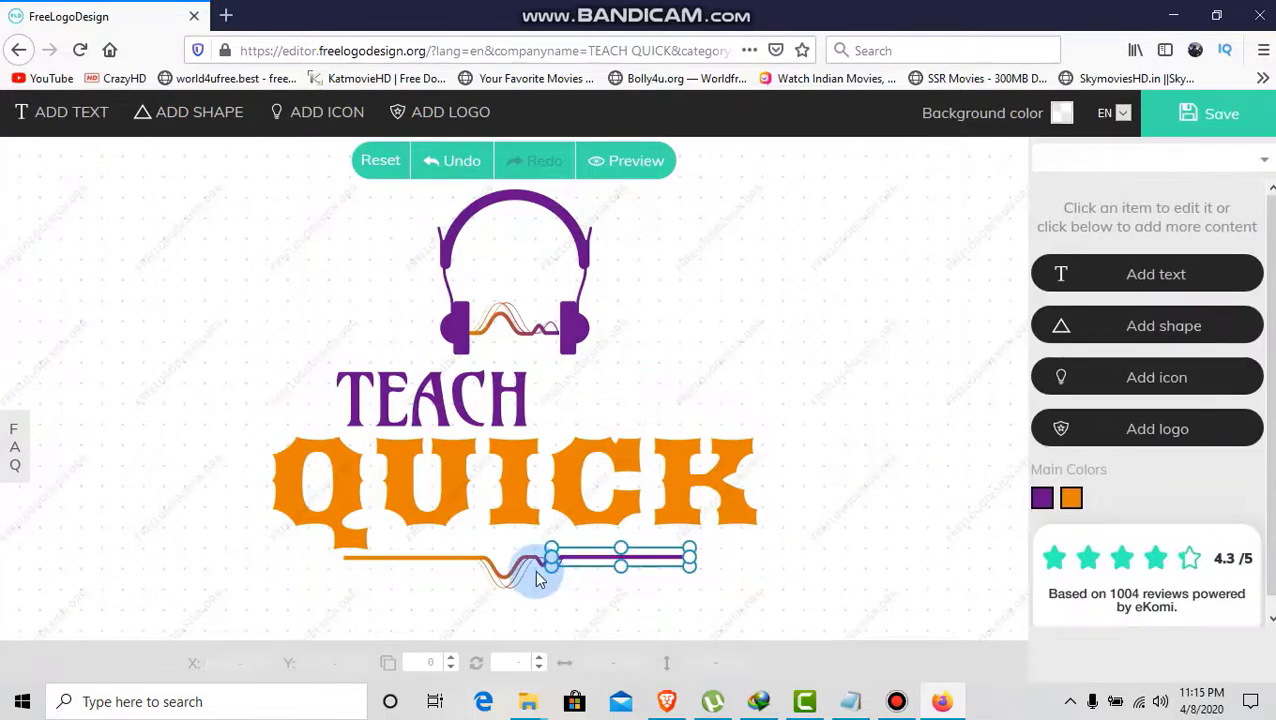
pyautogui.click(735, 513)
pyautogui.click(983, 461)
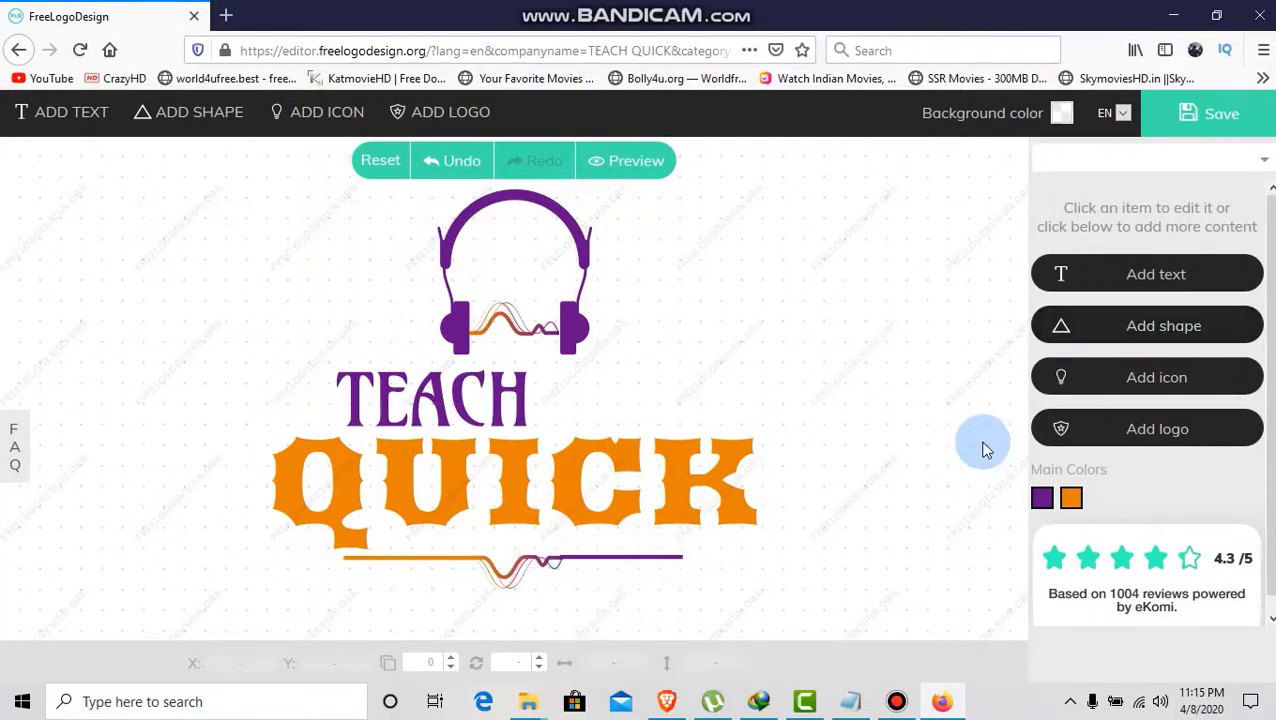
pyautogui.click(1042, 497)
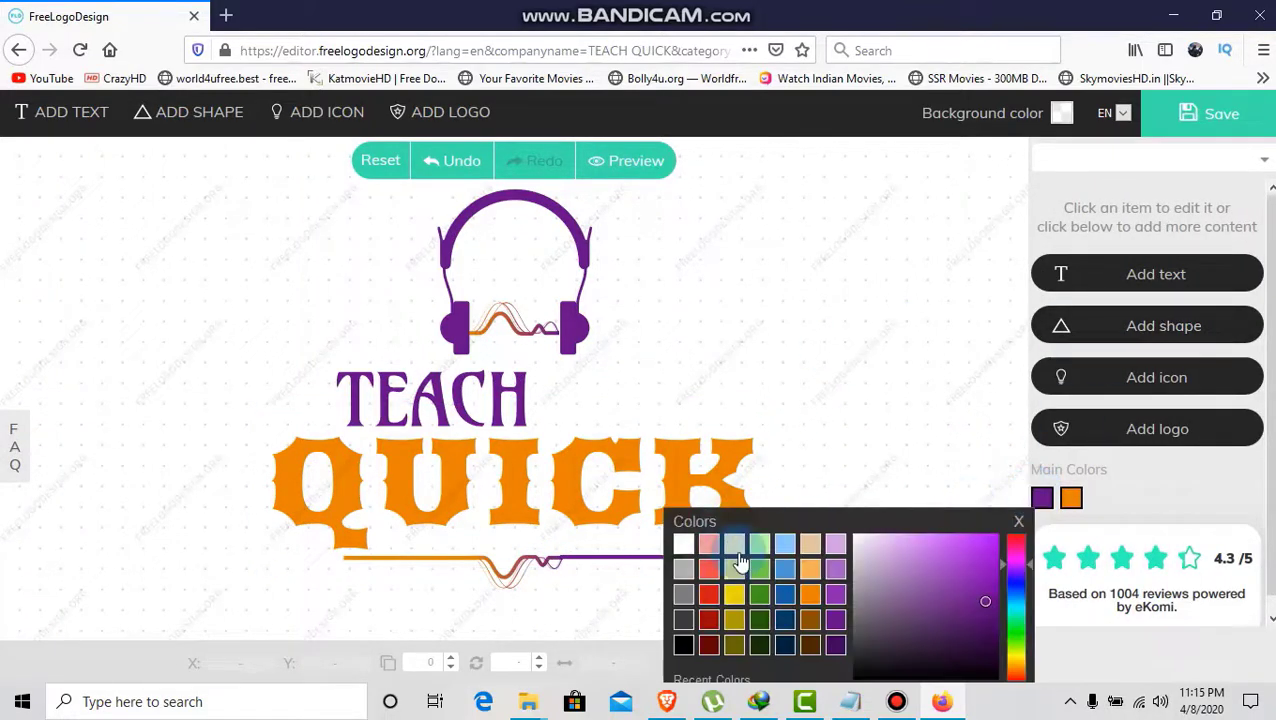
# - After trying several swatches, make the headphones, TEACH and wave olive
pyautogui.click(784, 572)
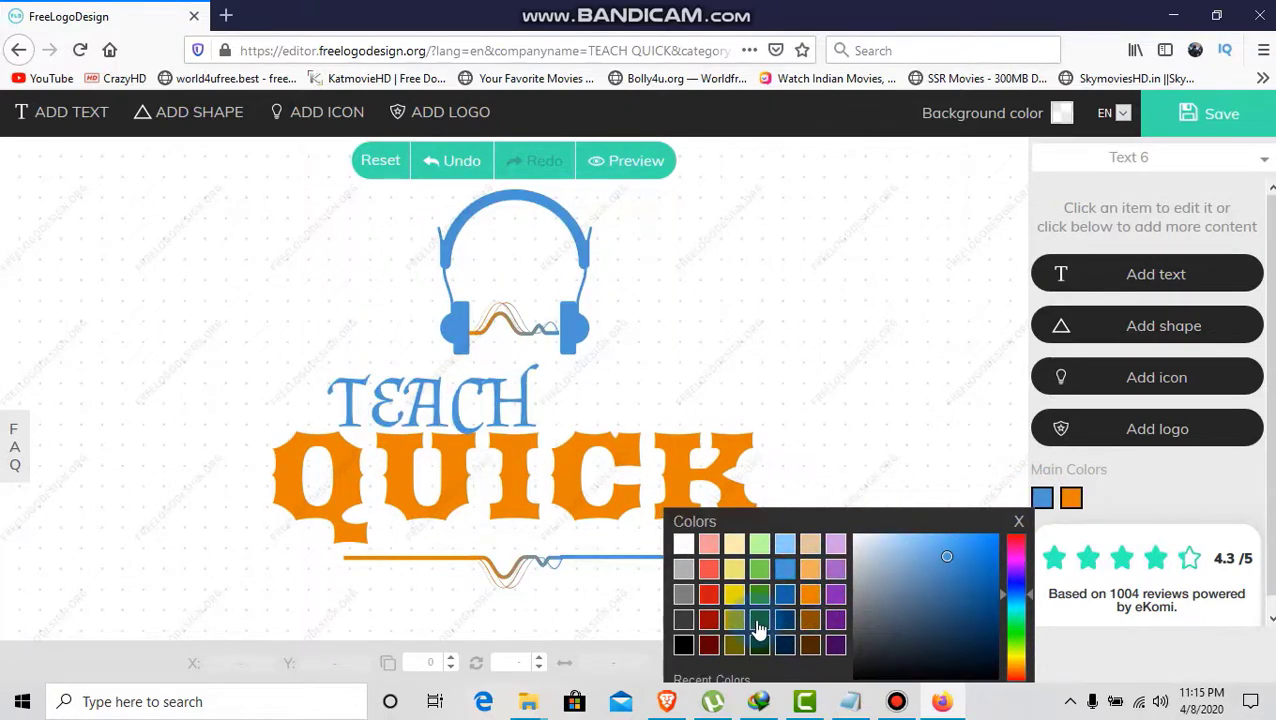
pyautogui.click(759, 621)
pyautogui.click(708, 595)
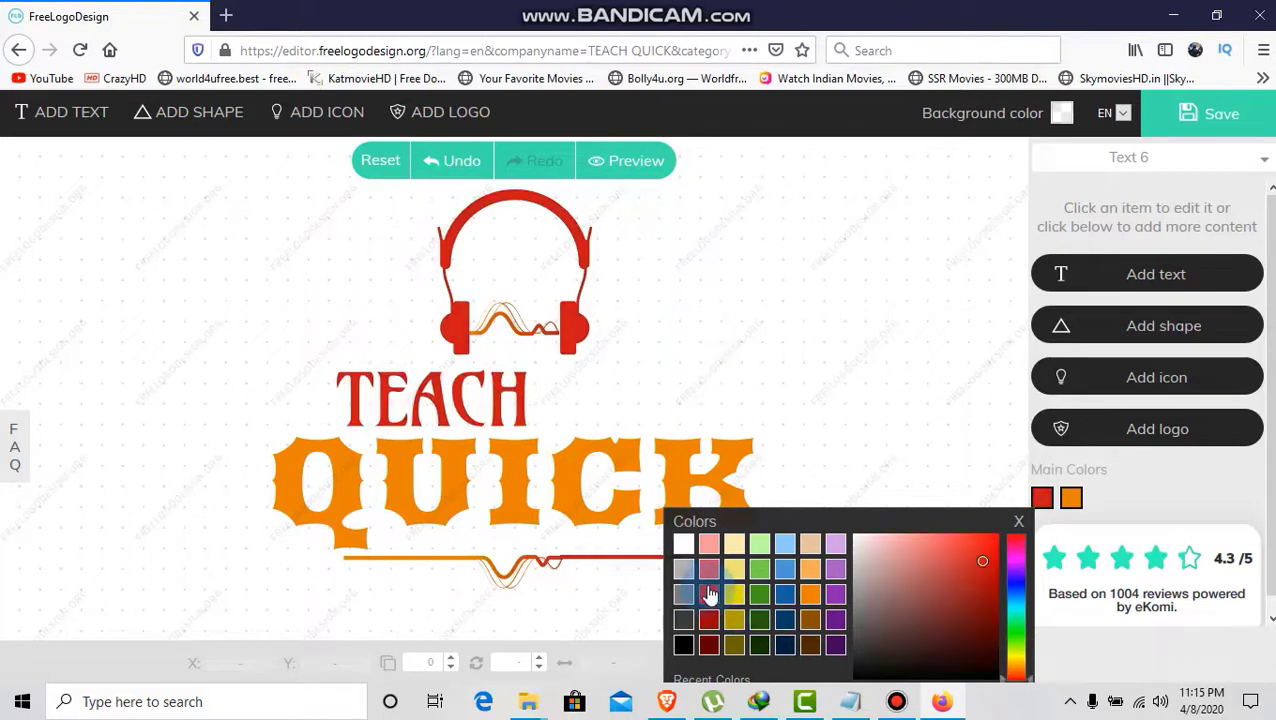
pyautogui.click(708, 569)
pyautogui.click(683, 595)
pyautogui.click(734, 621)
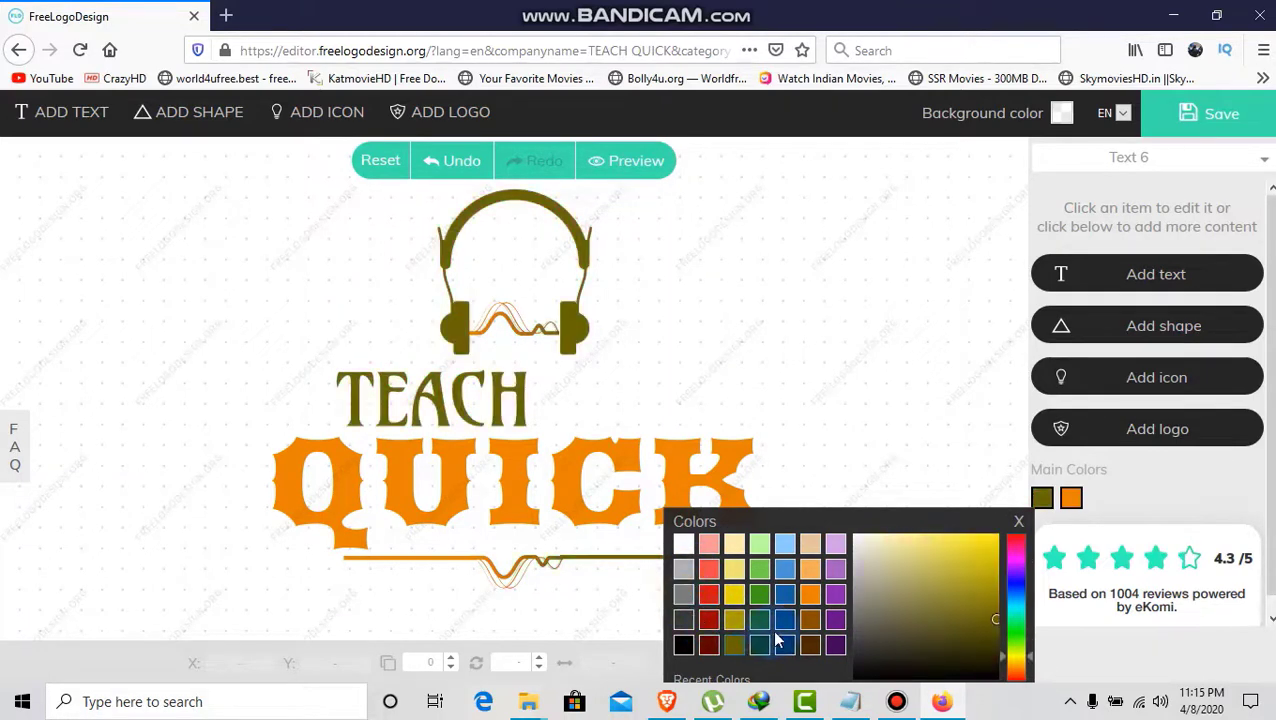
pyautogui.click(803, 418)
# - Try other colours for QUICK, then keep its original orange e78200
pyautogui.click(769, 484)
pyautogui.click(1040, 412)
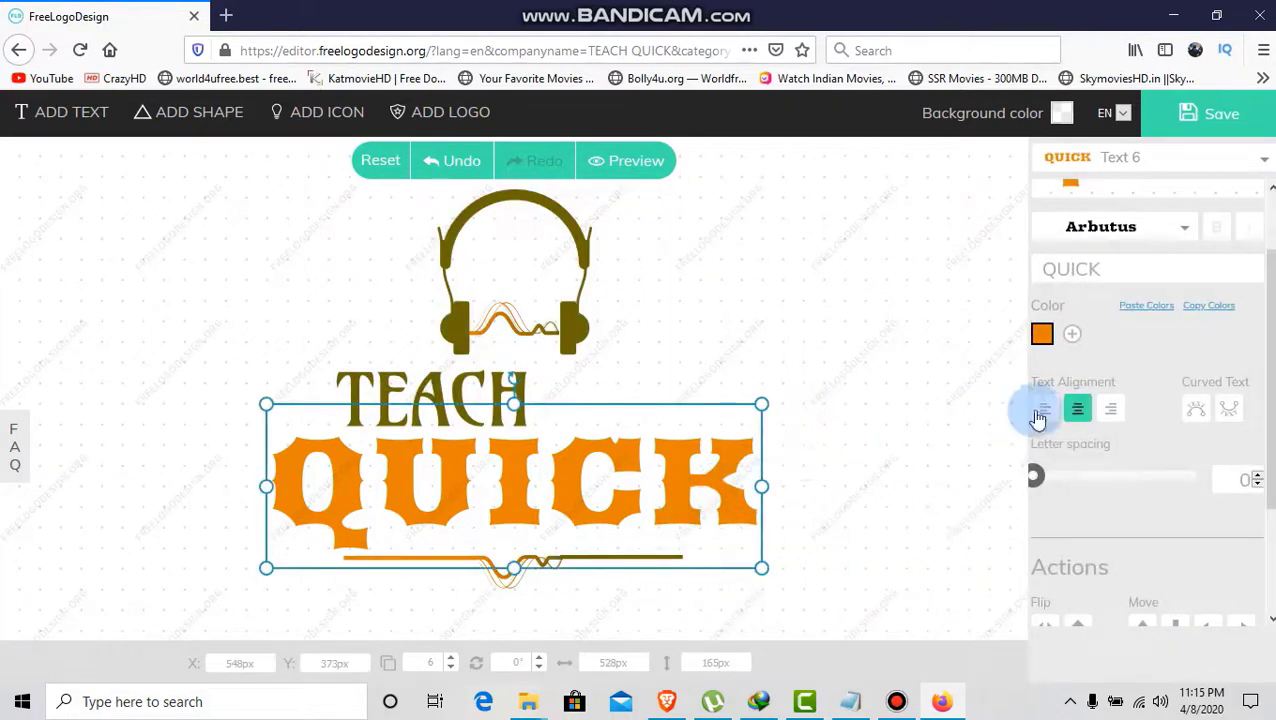
pyautogui.click(1042, 334)
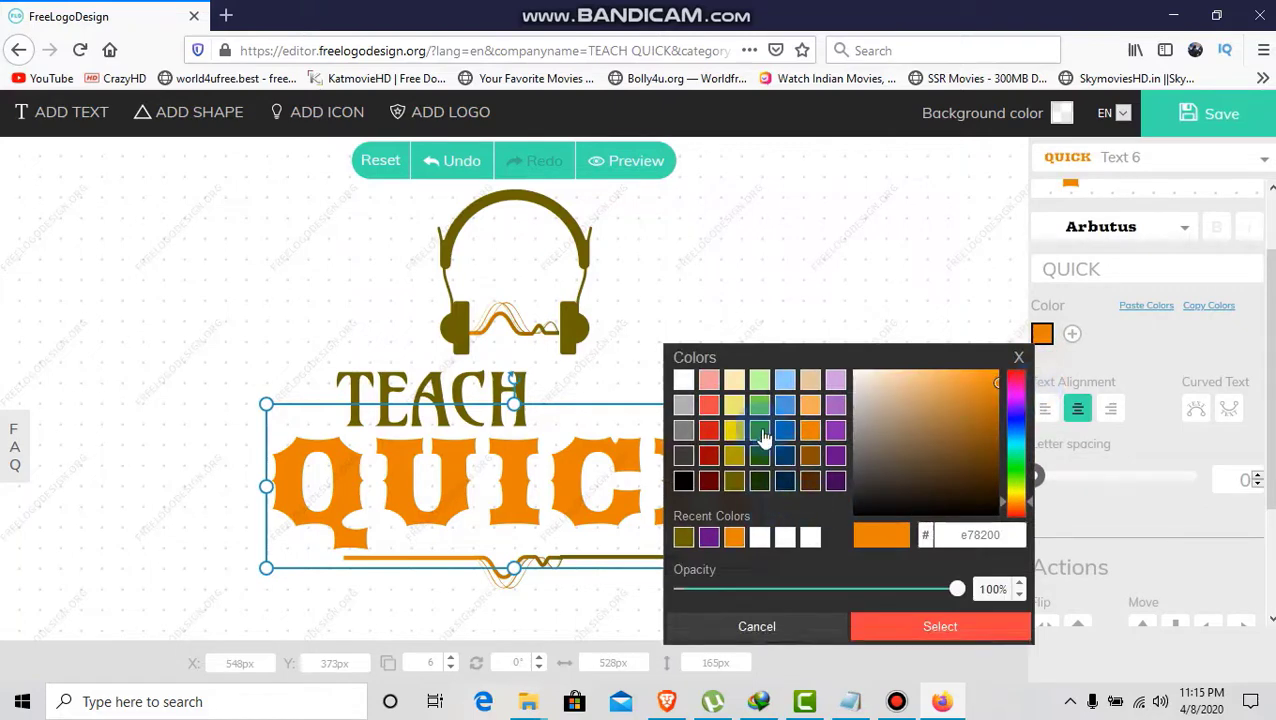
pyautogui.click(735, 406)
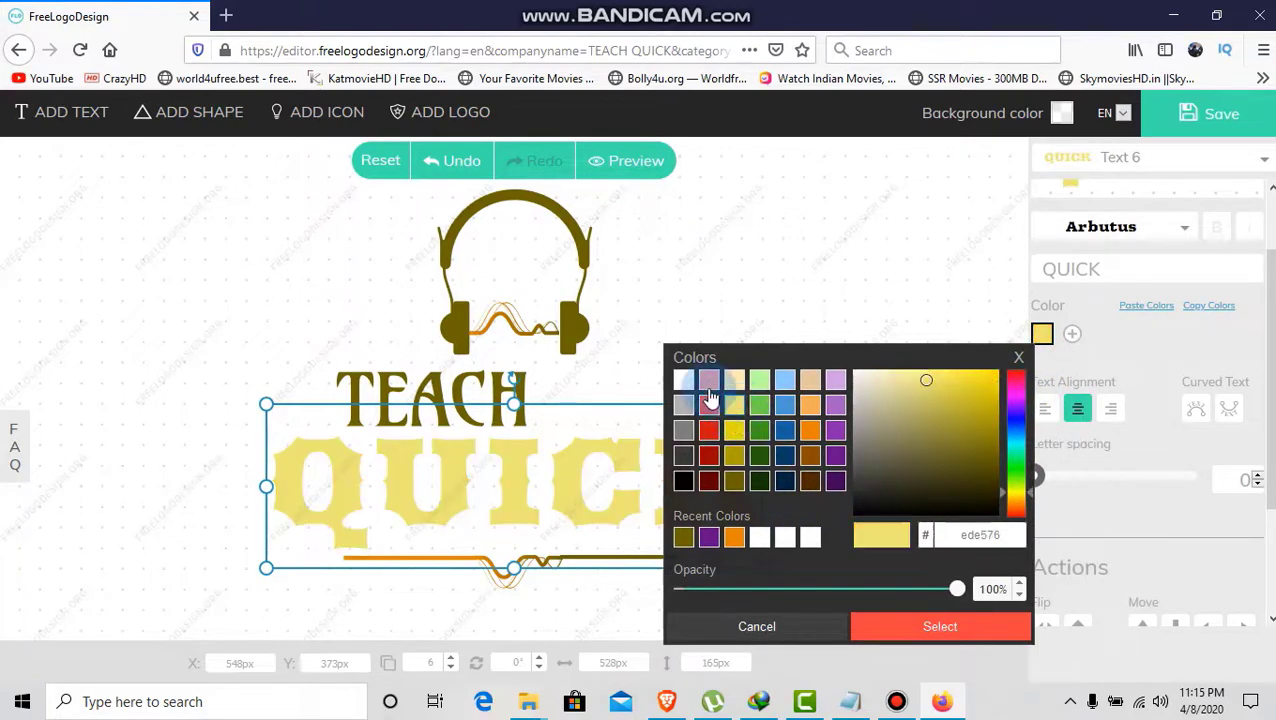
pyautogui.click(707, 404)
pyautogui.click(709, 430)
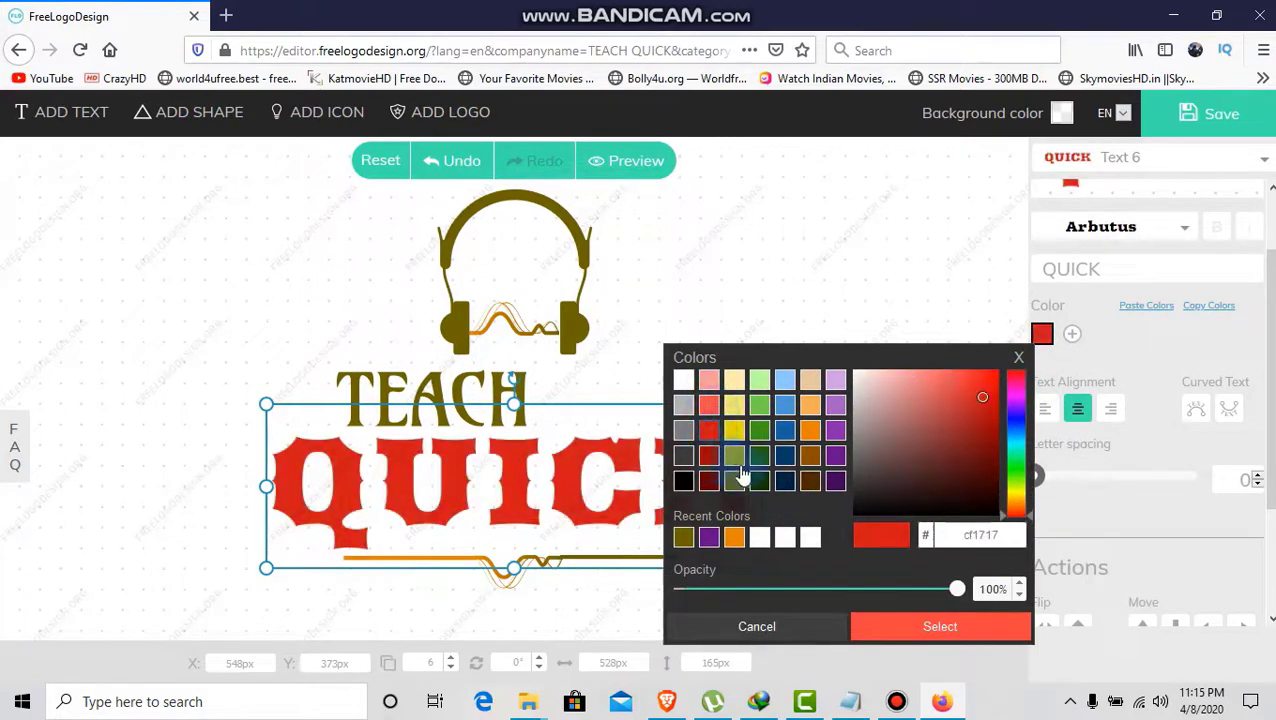
pyautogui.click(810, 457)
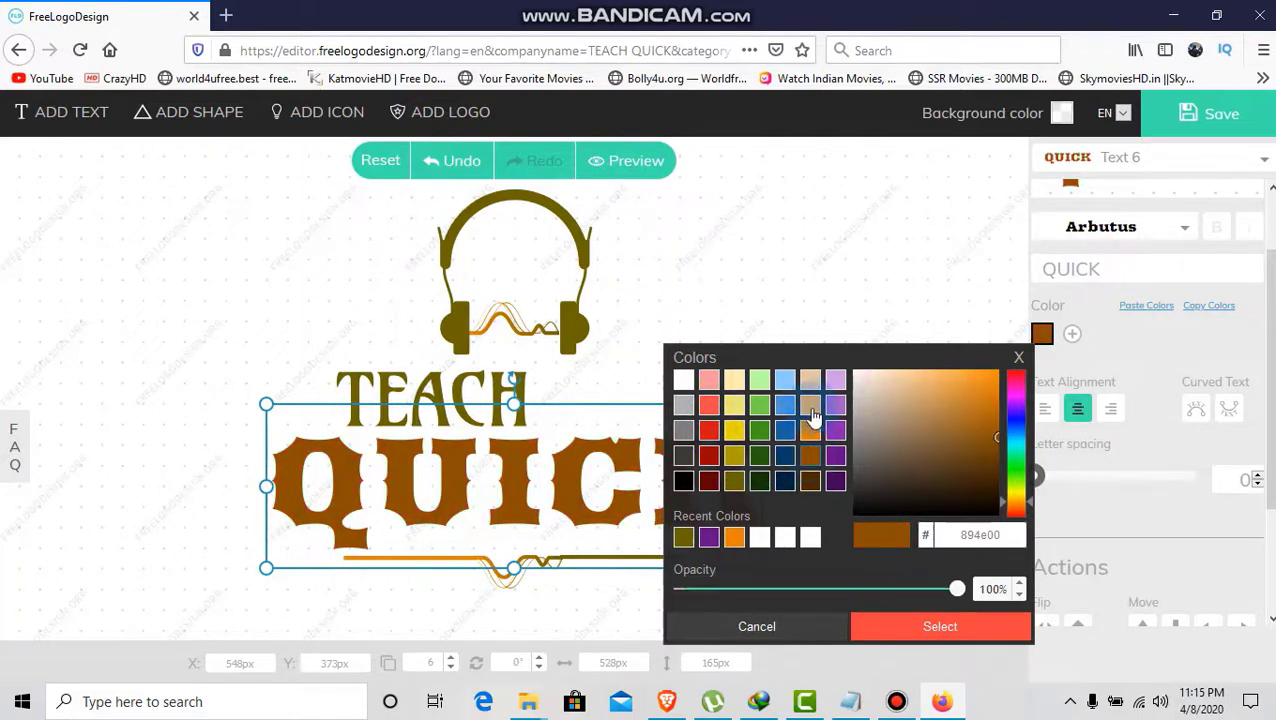
pyautogui.click(811, 406)
pyautogui.click(810, 430)
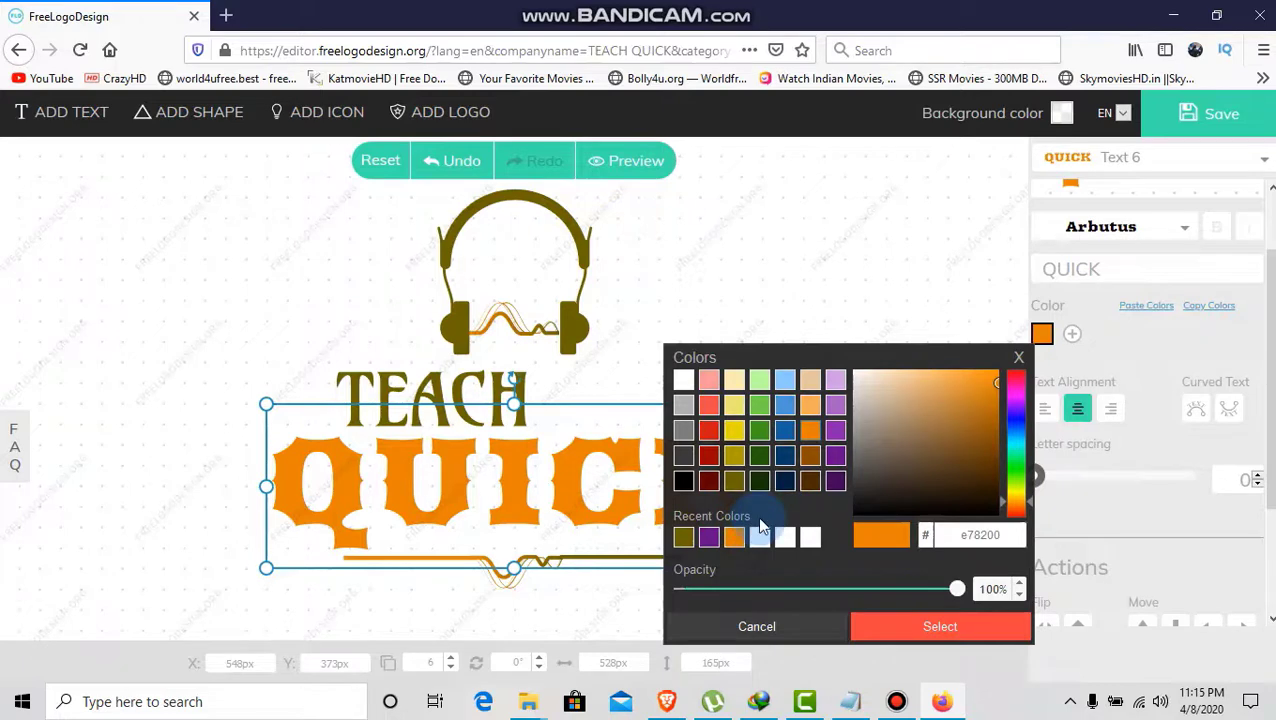
pyautogui.click(738, 313)
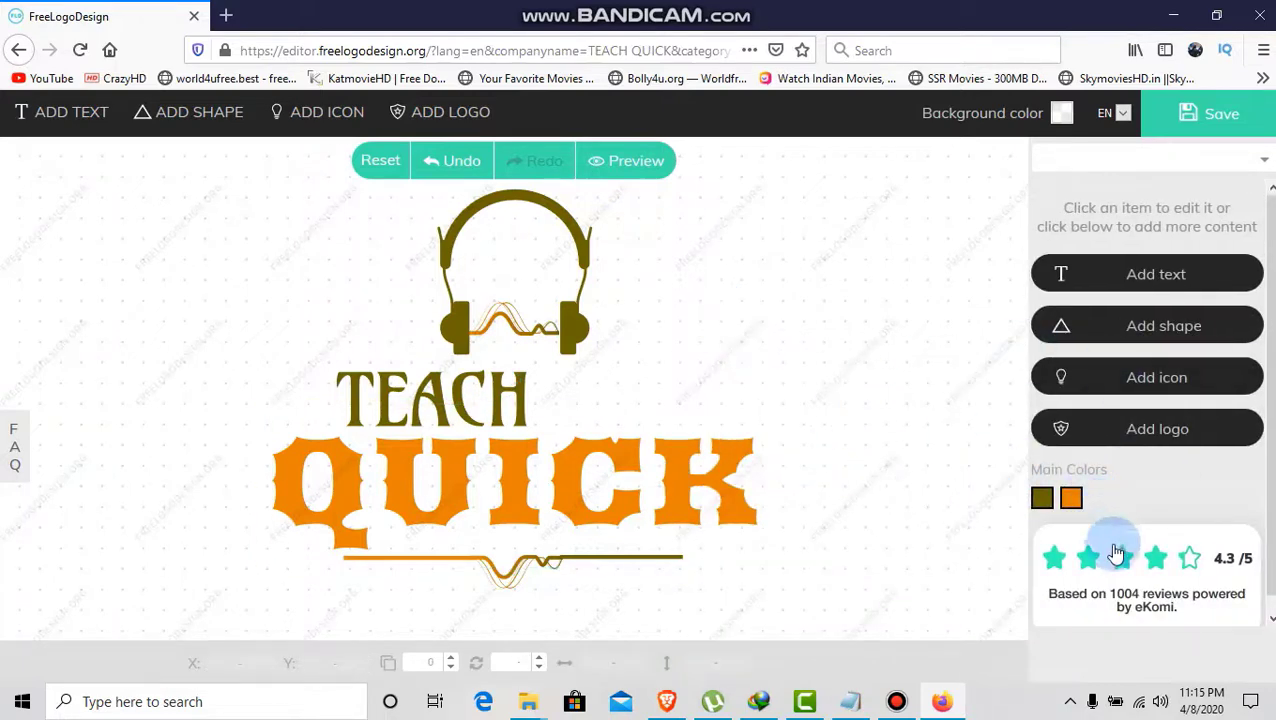
# - Add a lightning bolt shape to the logo
pyautogui.click(1137, 332)
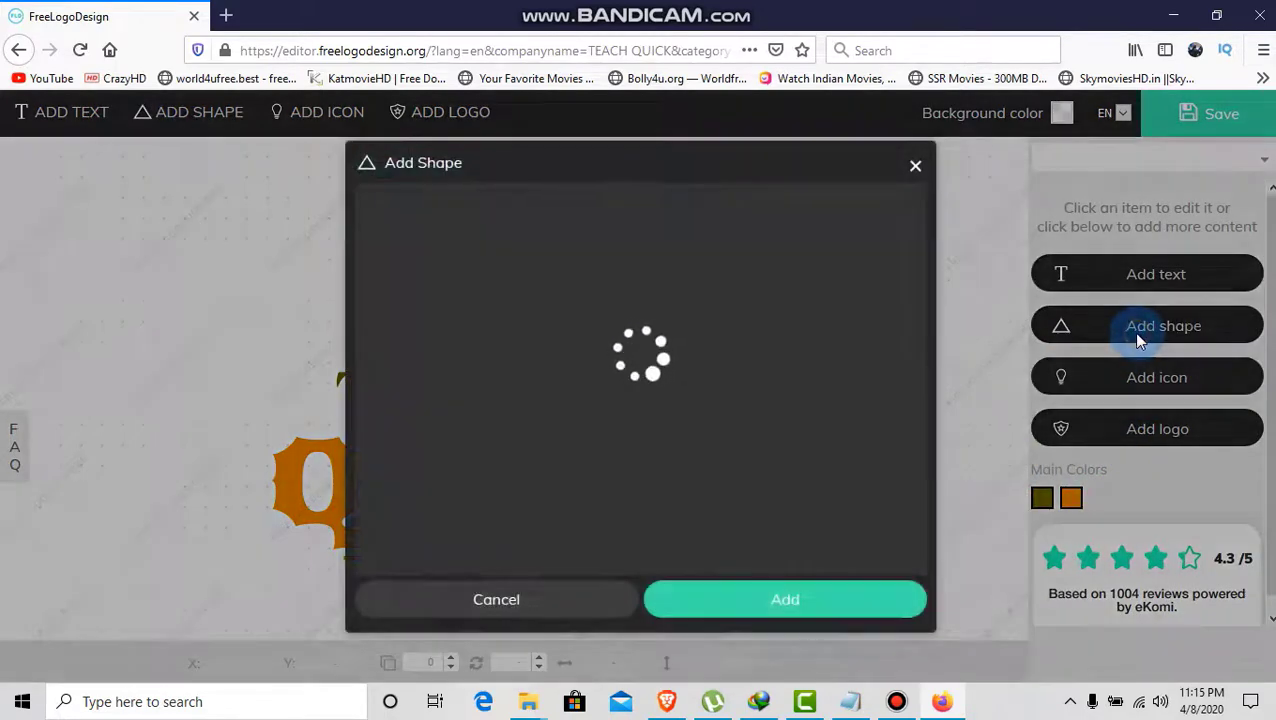
pyautogui.click(806, 364)
pyautogui.click(626, 305)
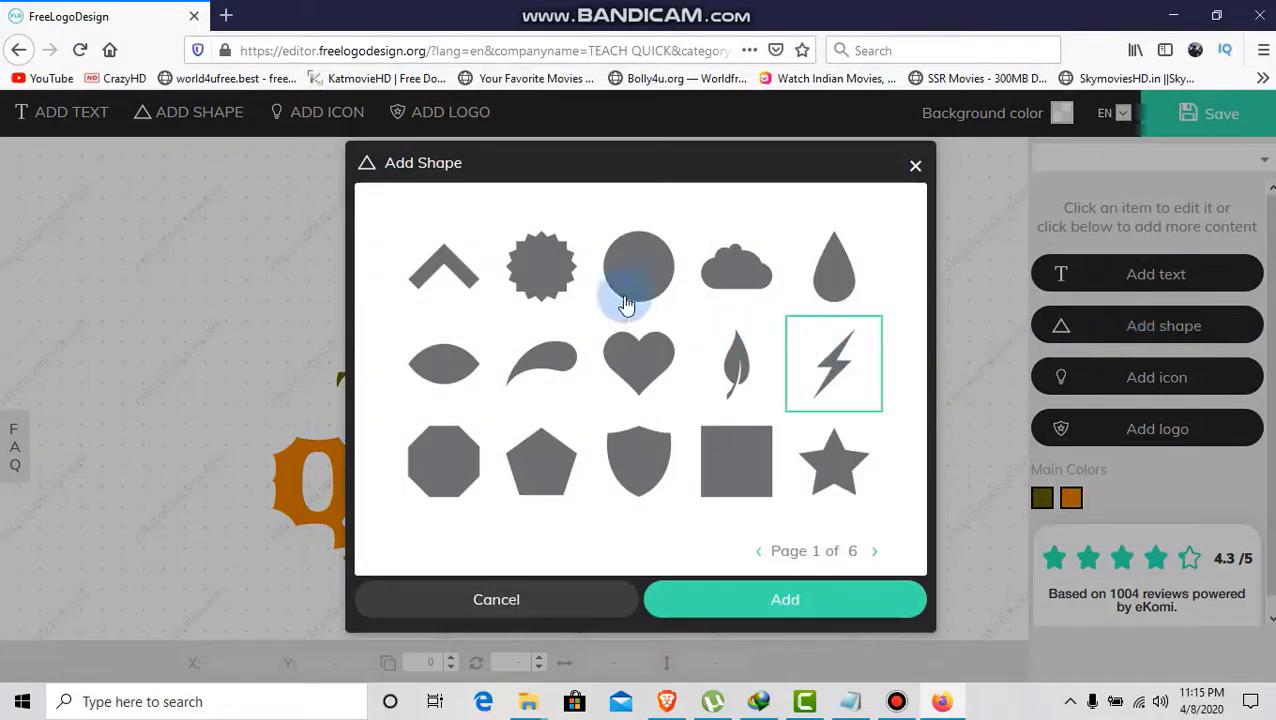
pyautogui.click(735, 384)
pyautogui.click(812, 508)
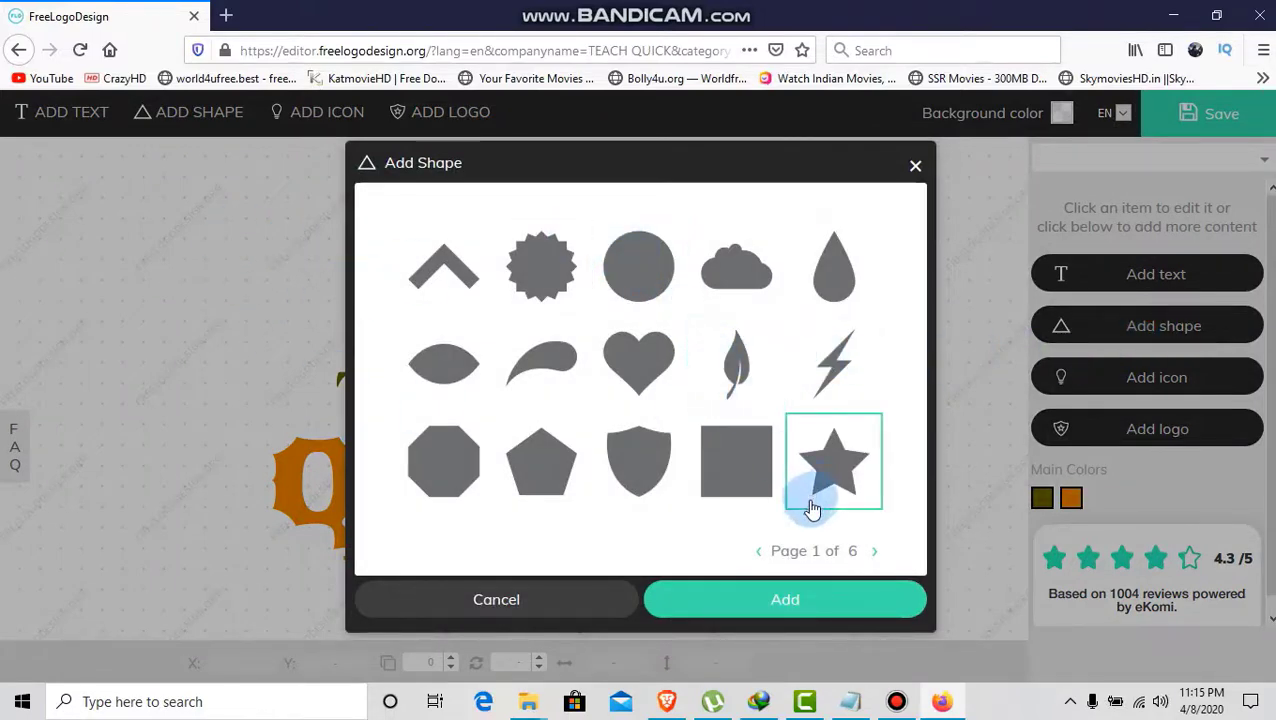
pyautogui.click(845, 285)
pyautogui.click(834, 366)
pyautogui.click(760, 379)
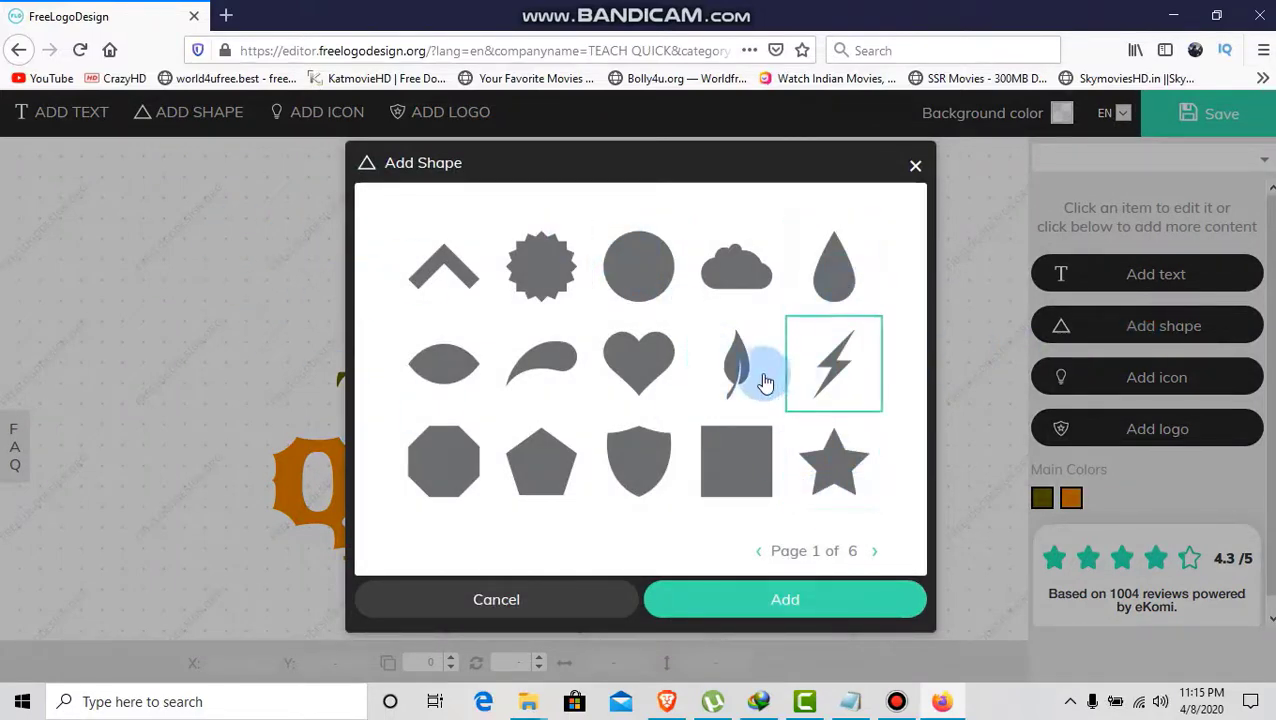
pyautogui.click(835, 388)
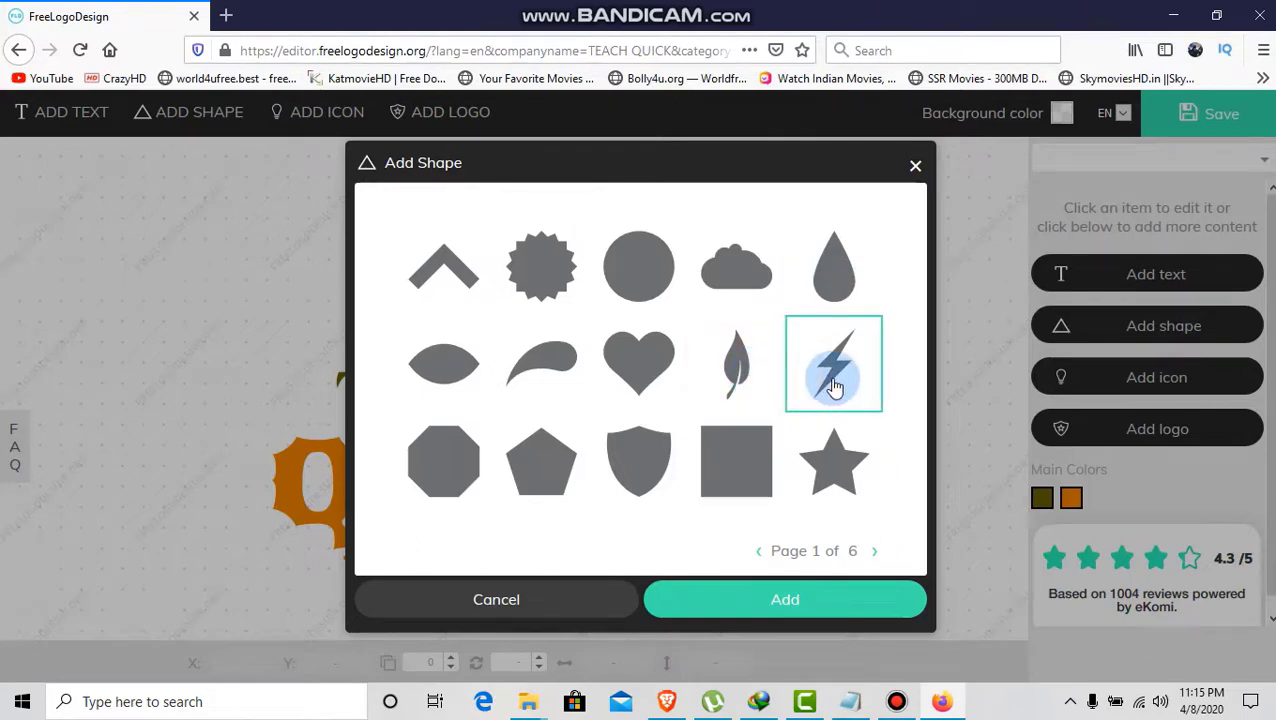
pyautogui.click(767, 603)
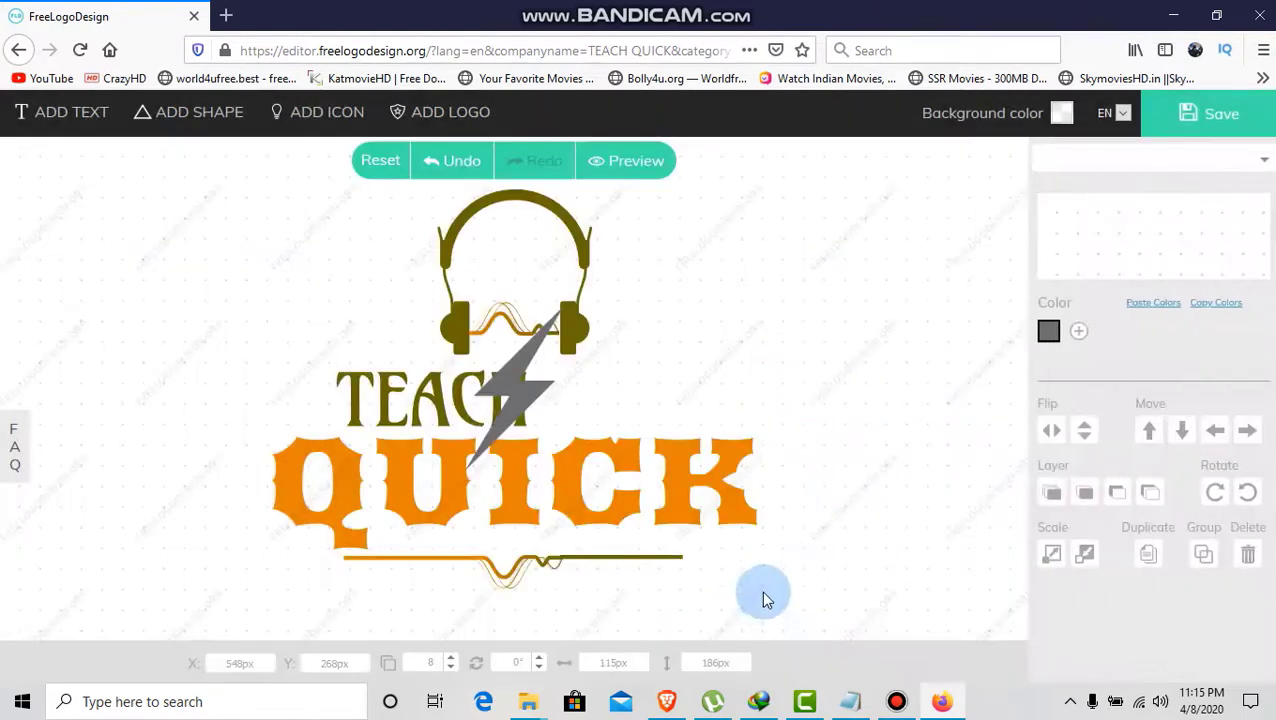
# - Move the lightning bolt just right of the K in QUICK
pyautogui.click(570, 404)
pyautogui.moveTo(521, 370); pyautogui.dragTo(855, 436)
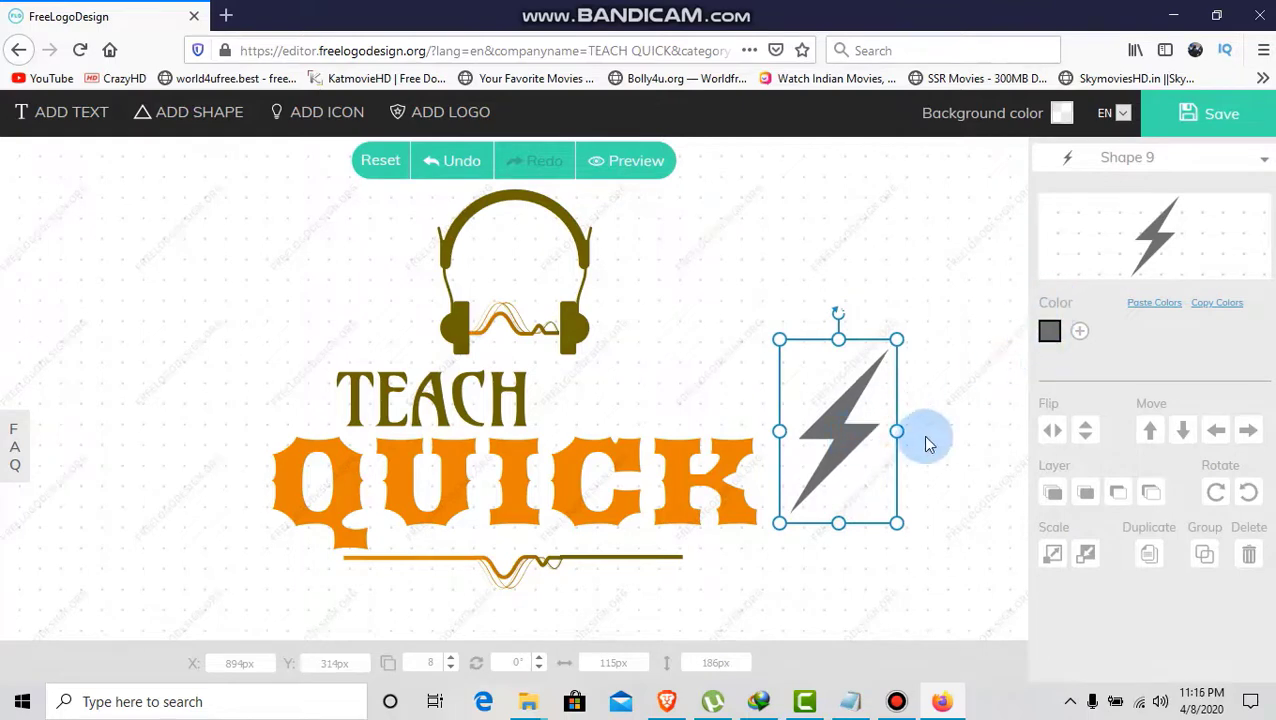
pyautogui.click(926, 438)
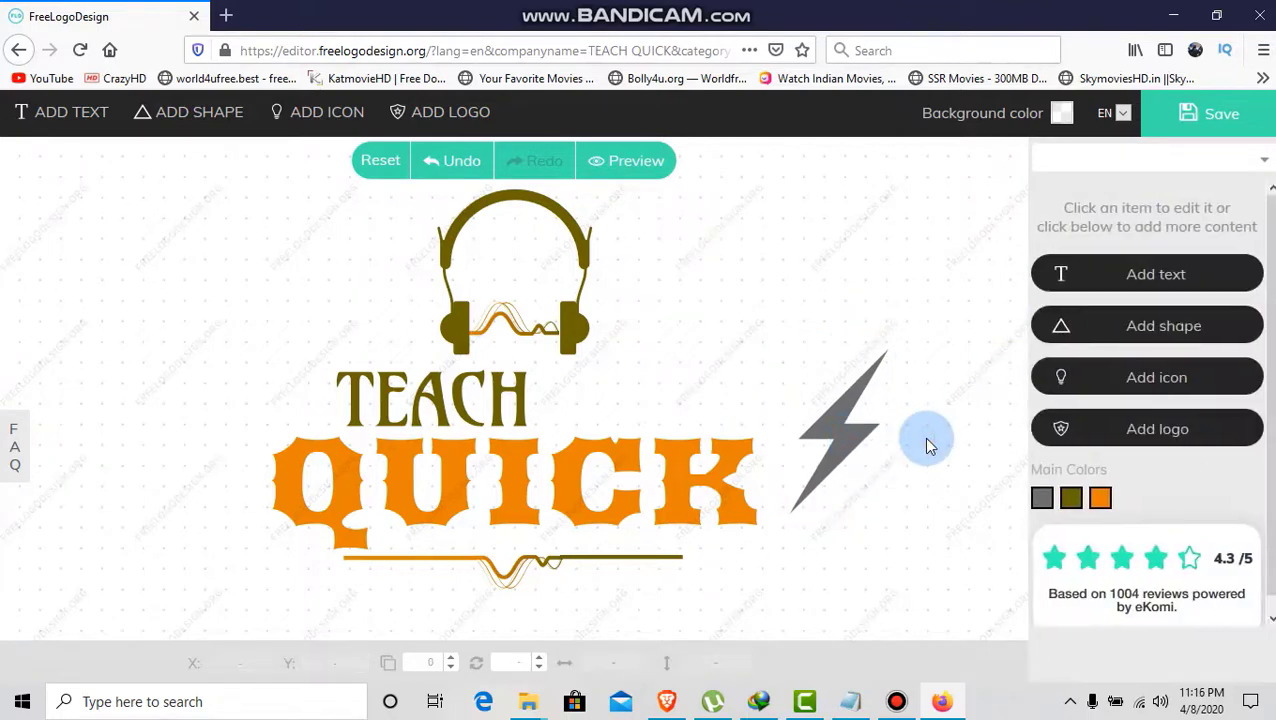
pyautogui.click(1097, 387)
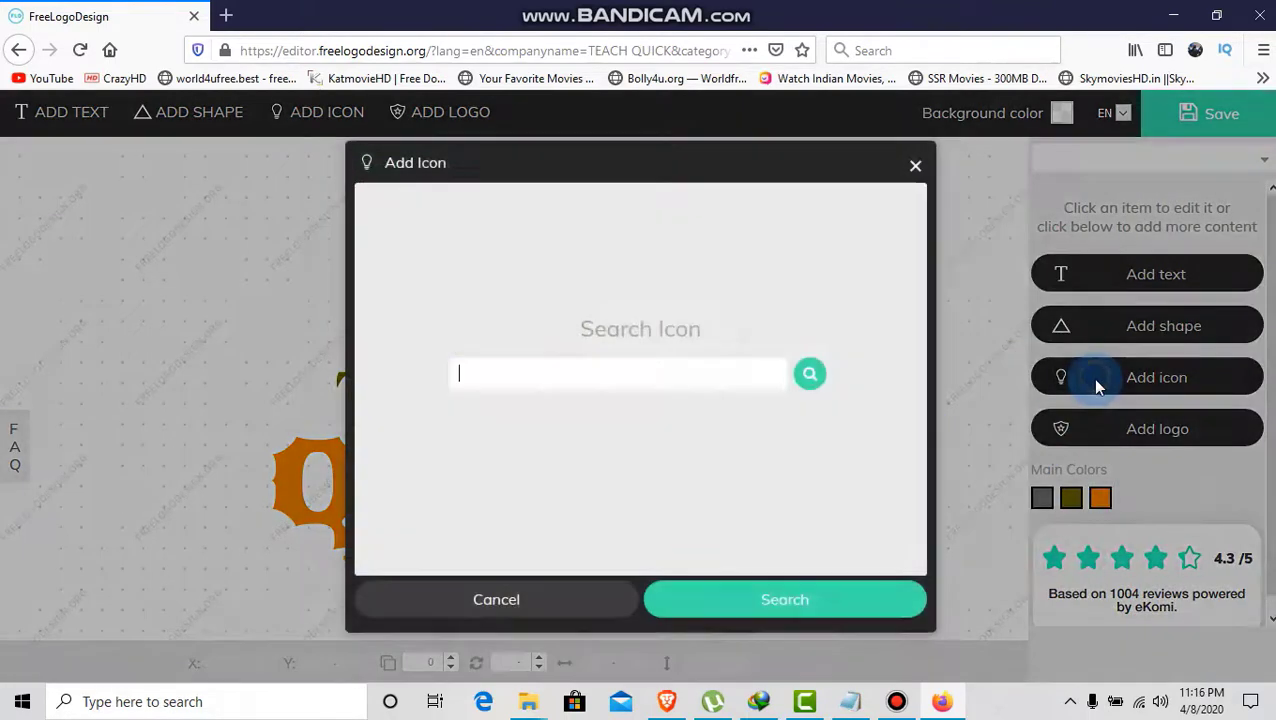
pyautogui.click(914, 170)
pyautogui.click(1160, 428)
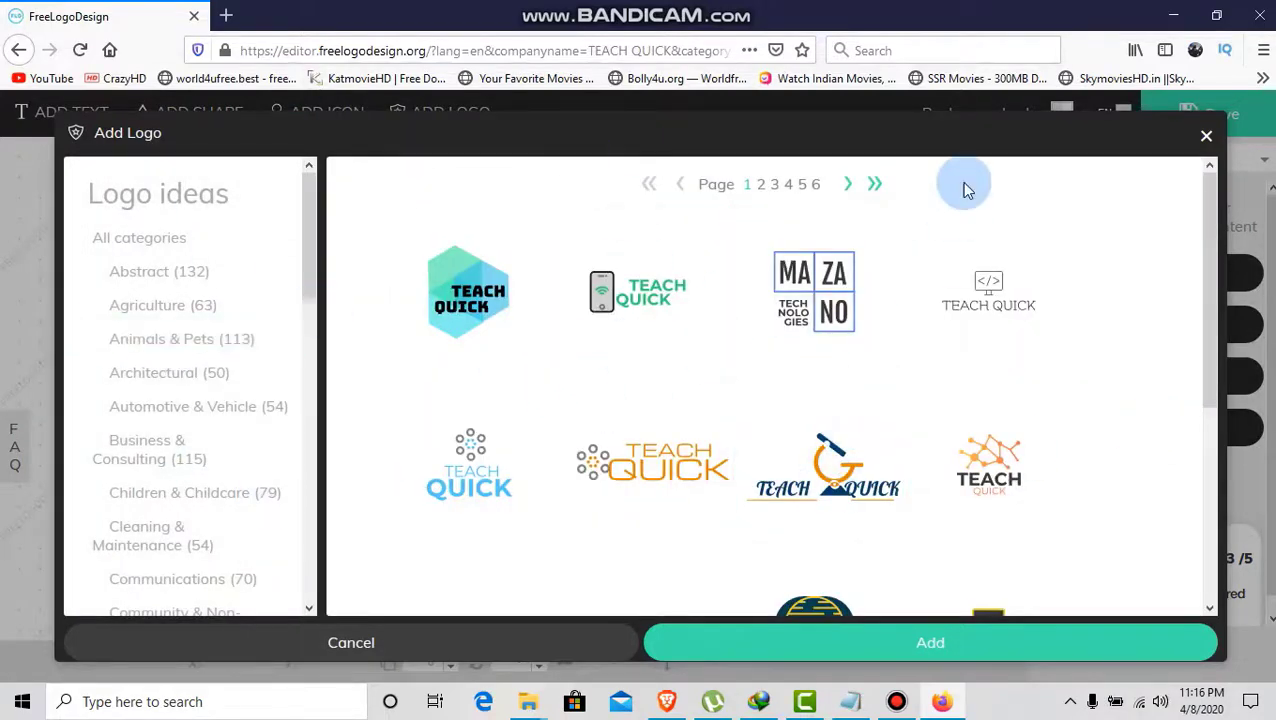
pyautogui.click(1207, 140)
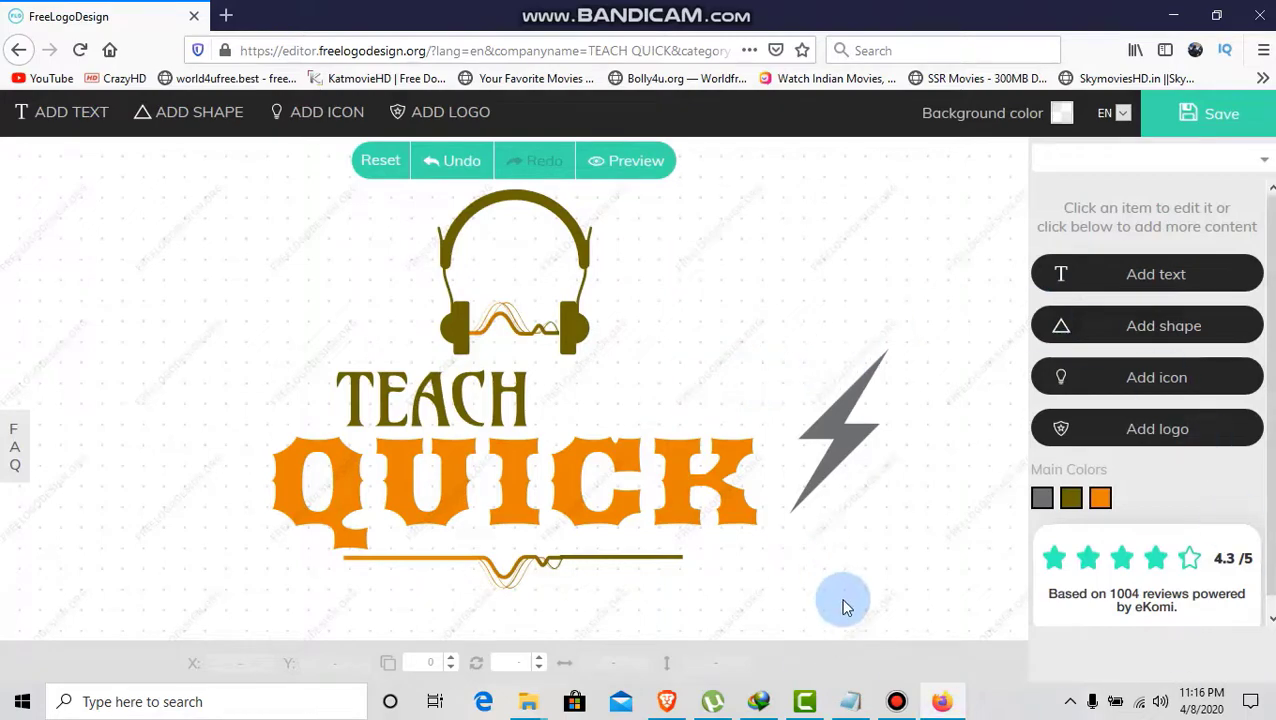
# - Save the finished logo and request the free LOW-RES PNG download
pyautogui.click(1228, 124)
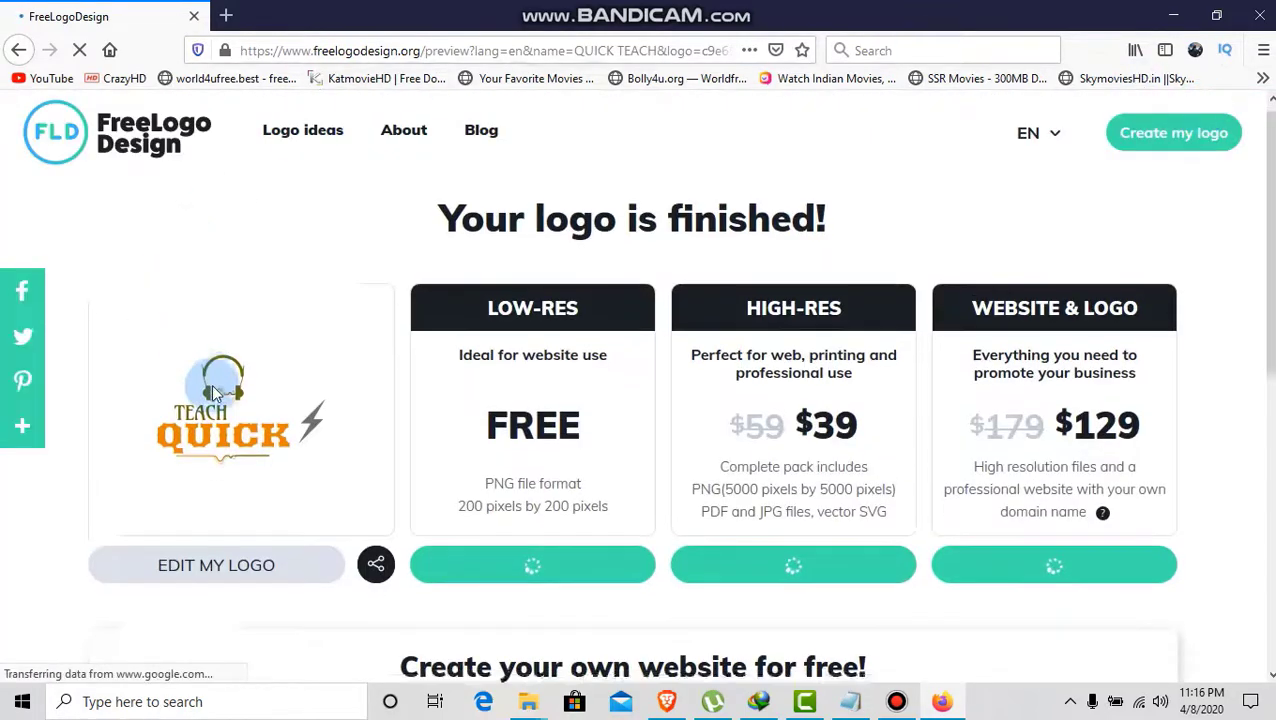
pyautogui.scroll(-3, 220, 388)
pyautogui.scroll(2, 424, 413)
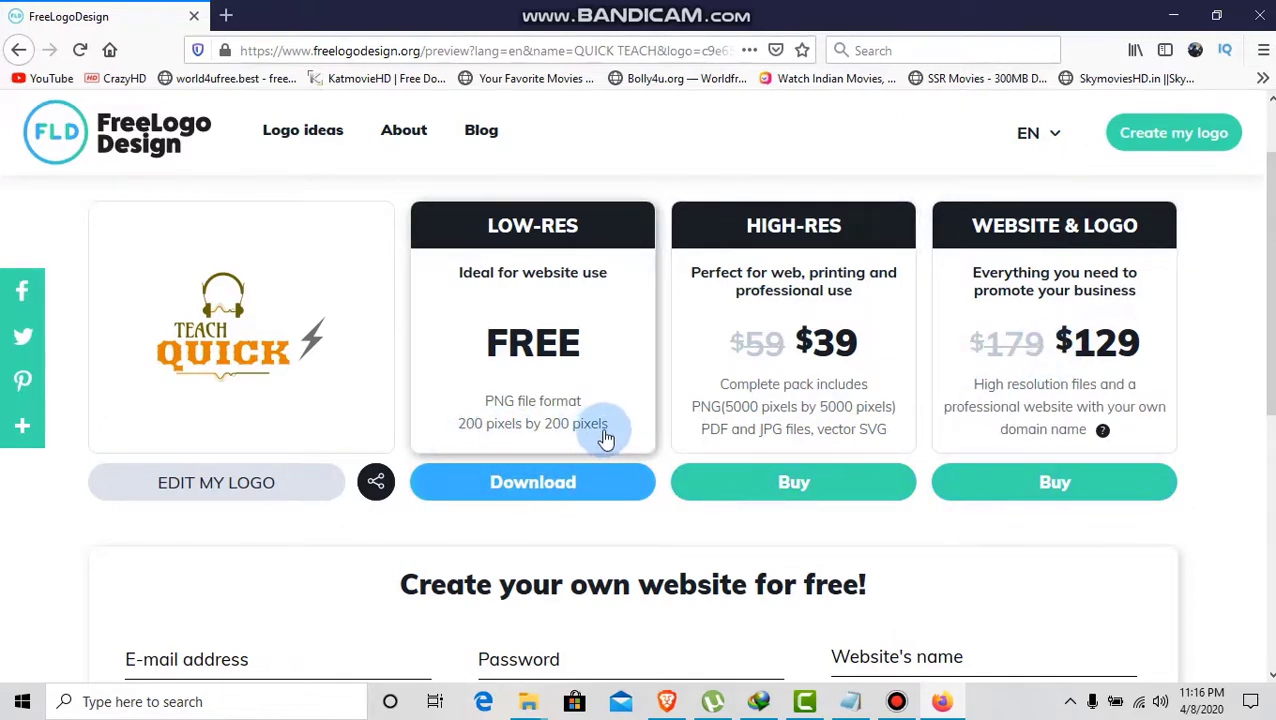
pyautogui.click(556, 490)
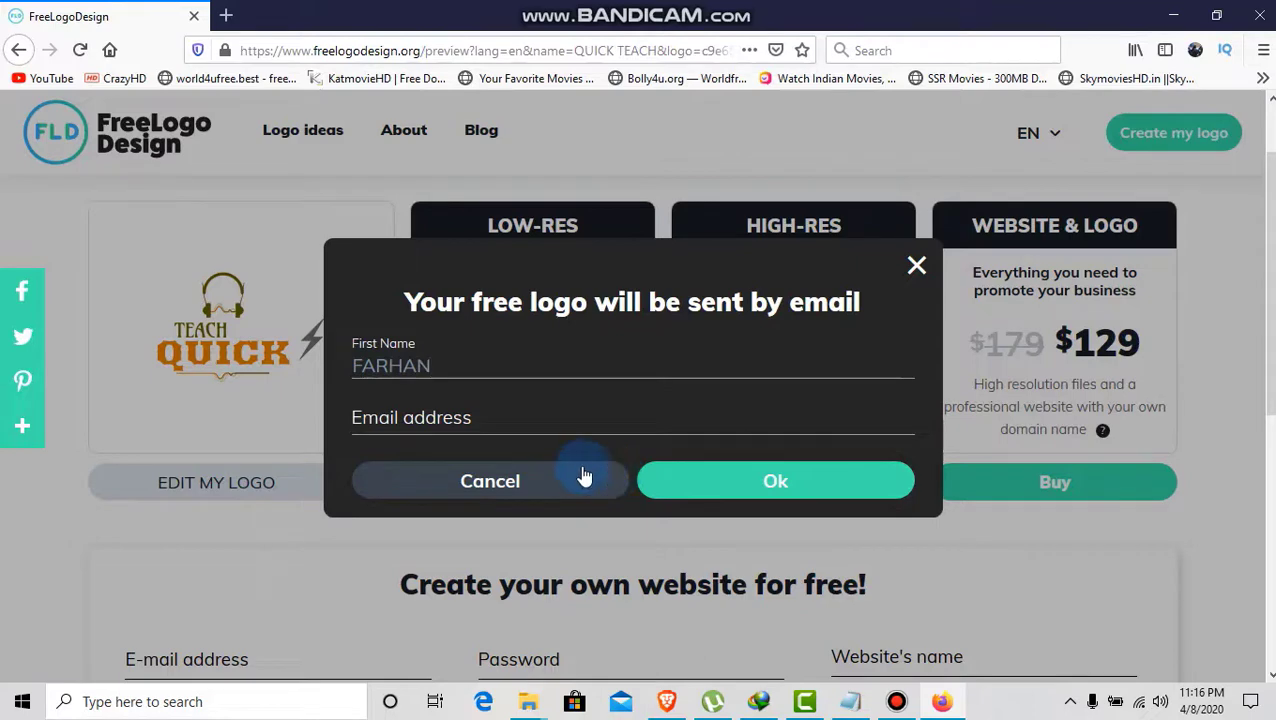
# - Enter the email address, submit the request, and dismiss the confirmation message
pyautogui.click(544, 417)
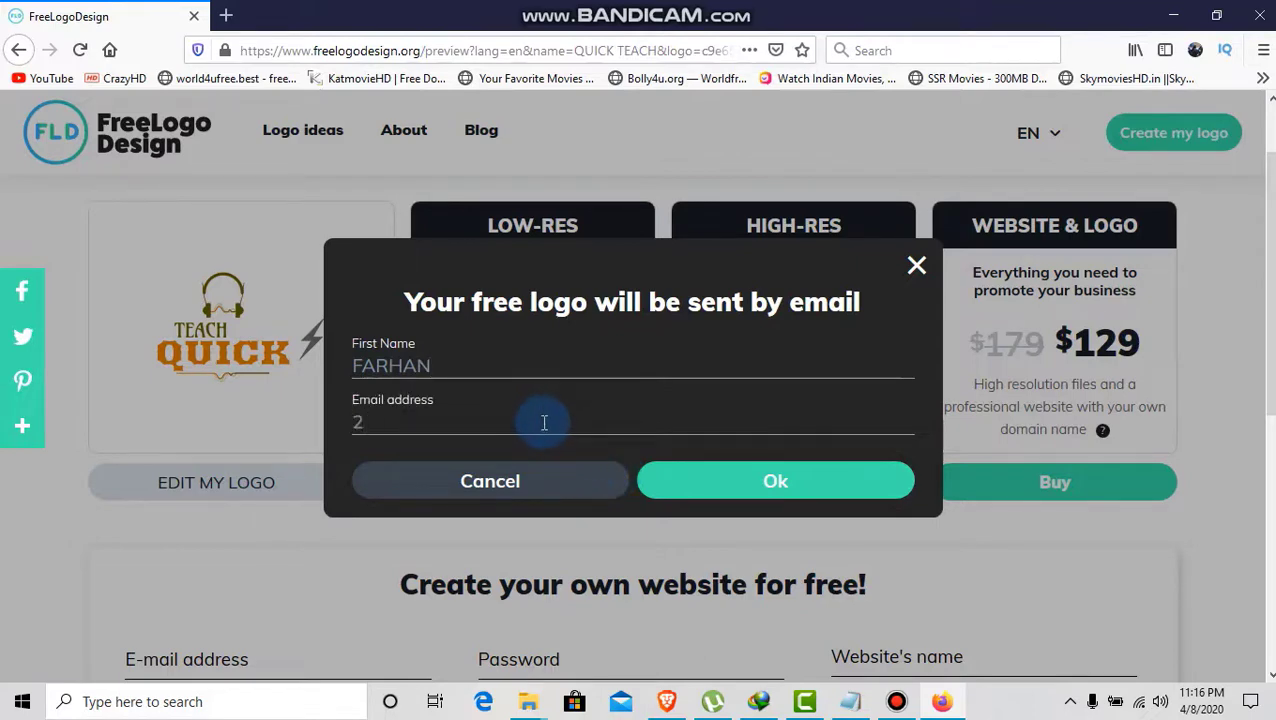
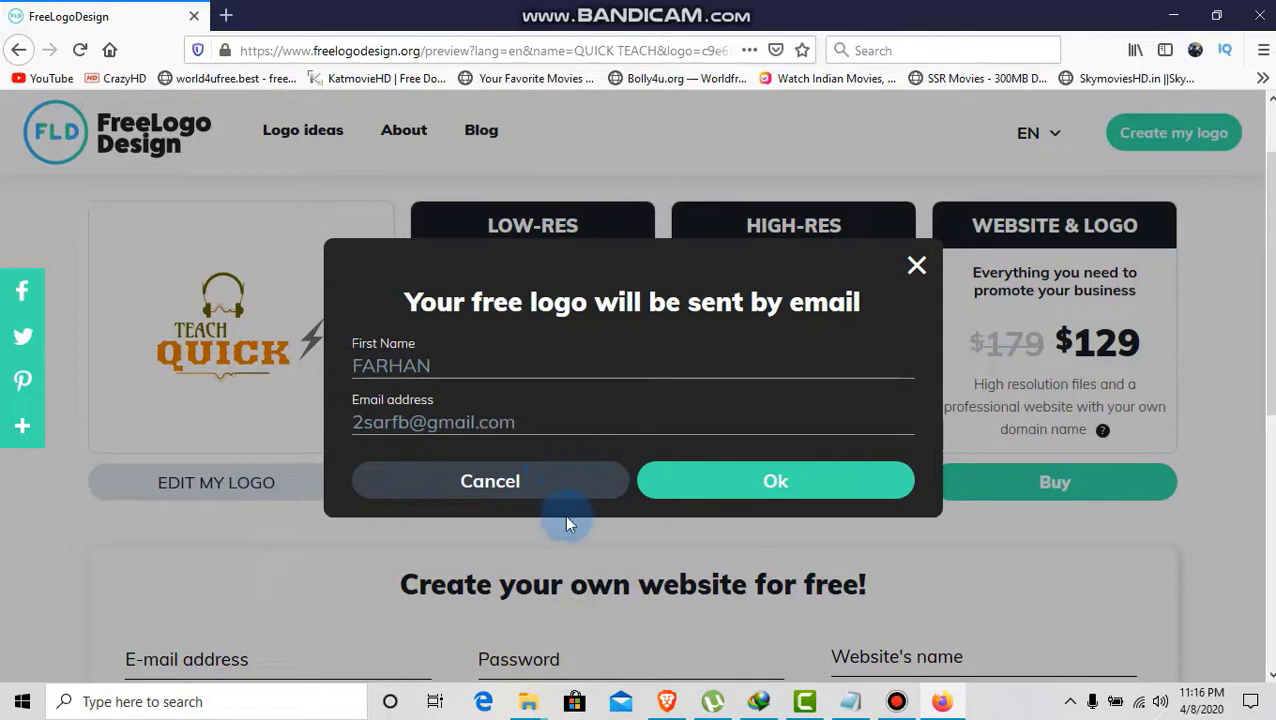
pyautogui.click(695, 490)
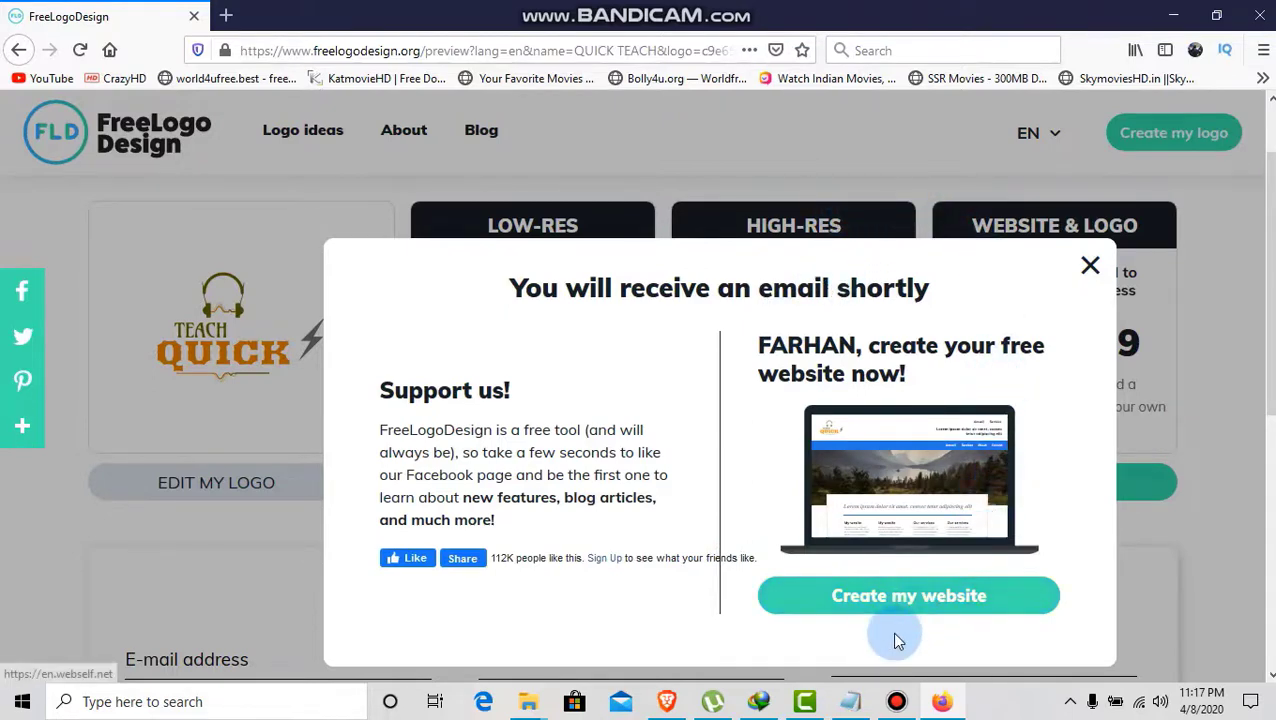
pyautogui.click(1090, 268)
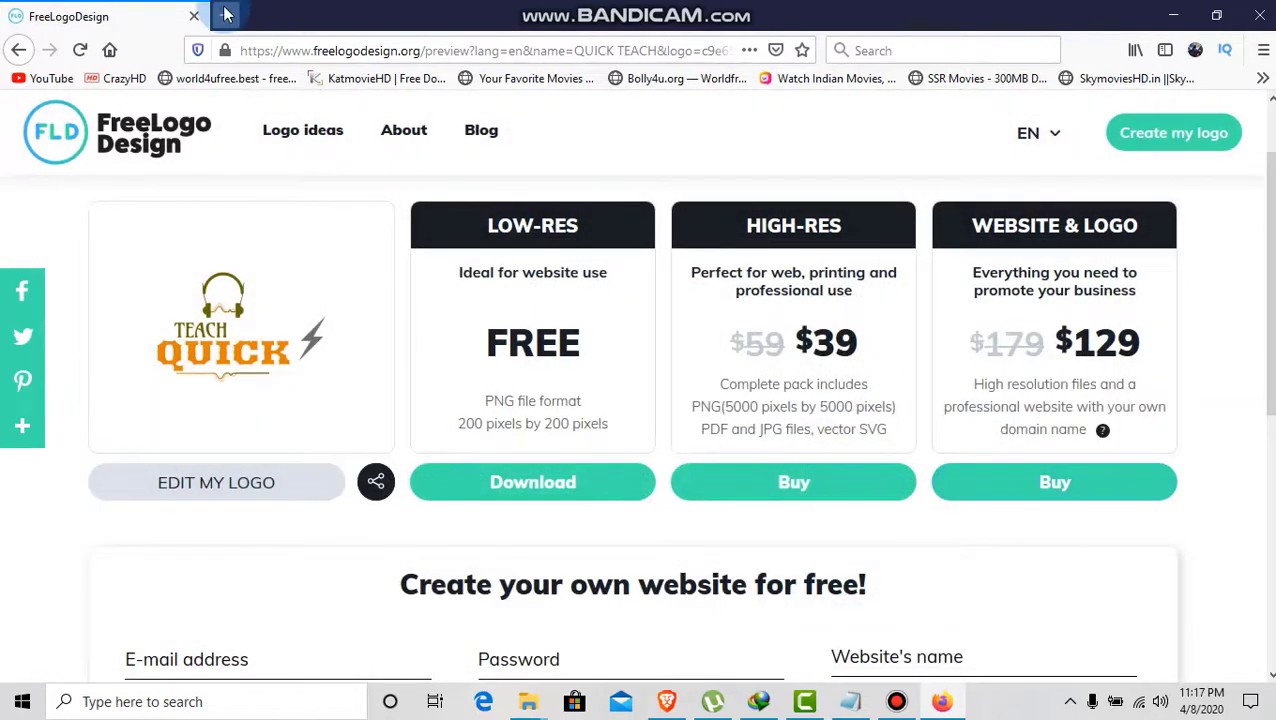
# - Open Gmail in a new tab, switch to the other Google account, and close the old inbox
pyautogui.click(225, 15)
pyautogui.click(926, 52)
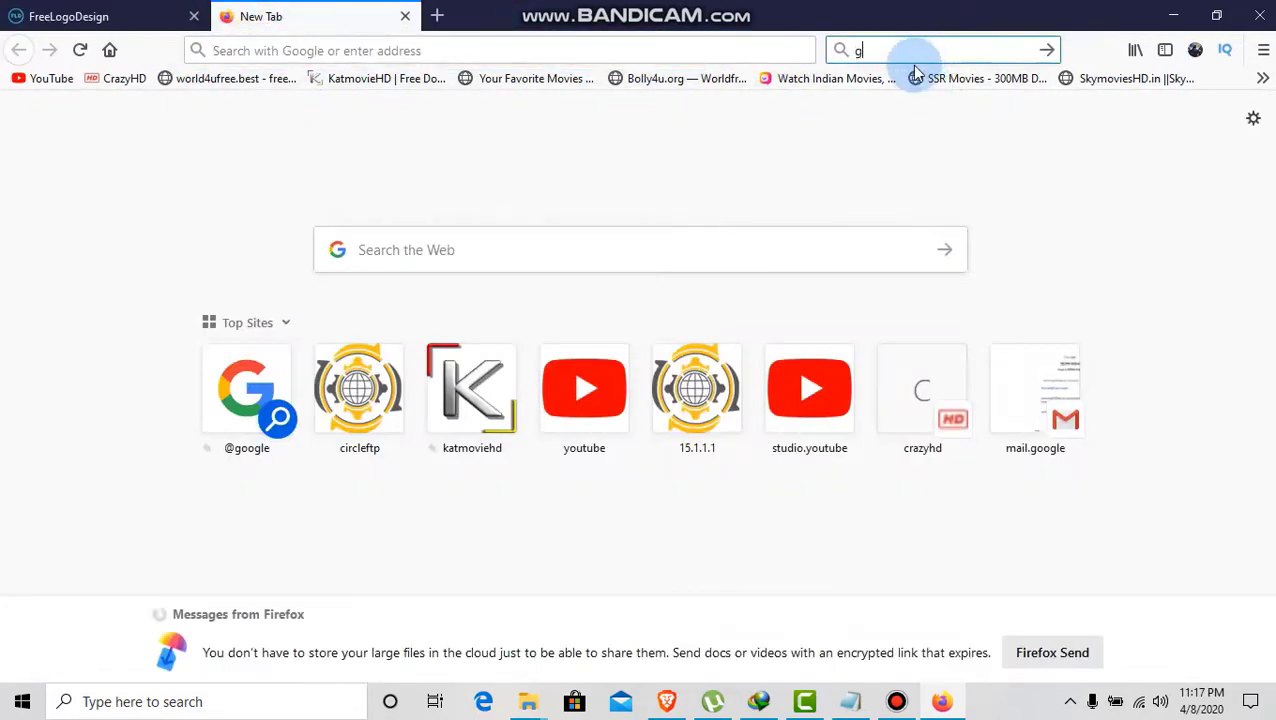
pyautogui.write('g')
pyautogui.click(908, 100)
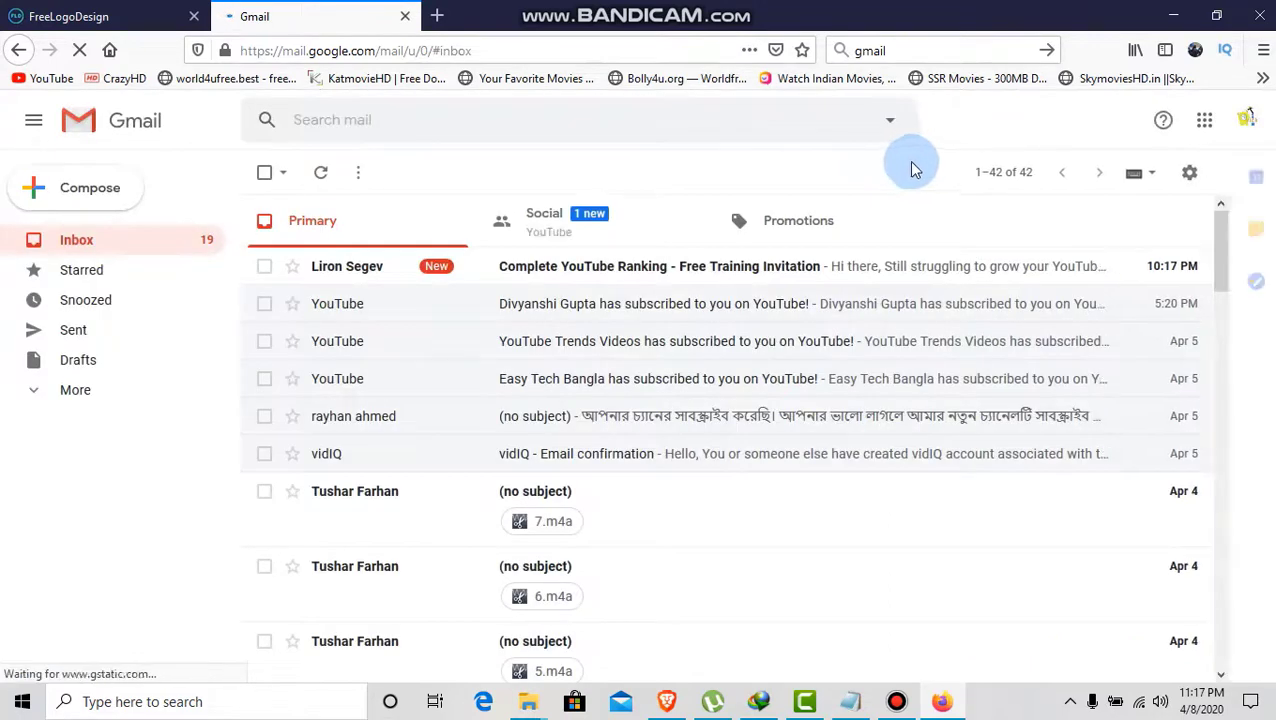
pyautogui.click(1250, 122)
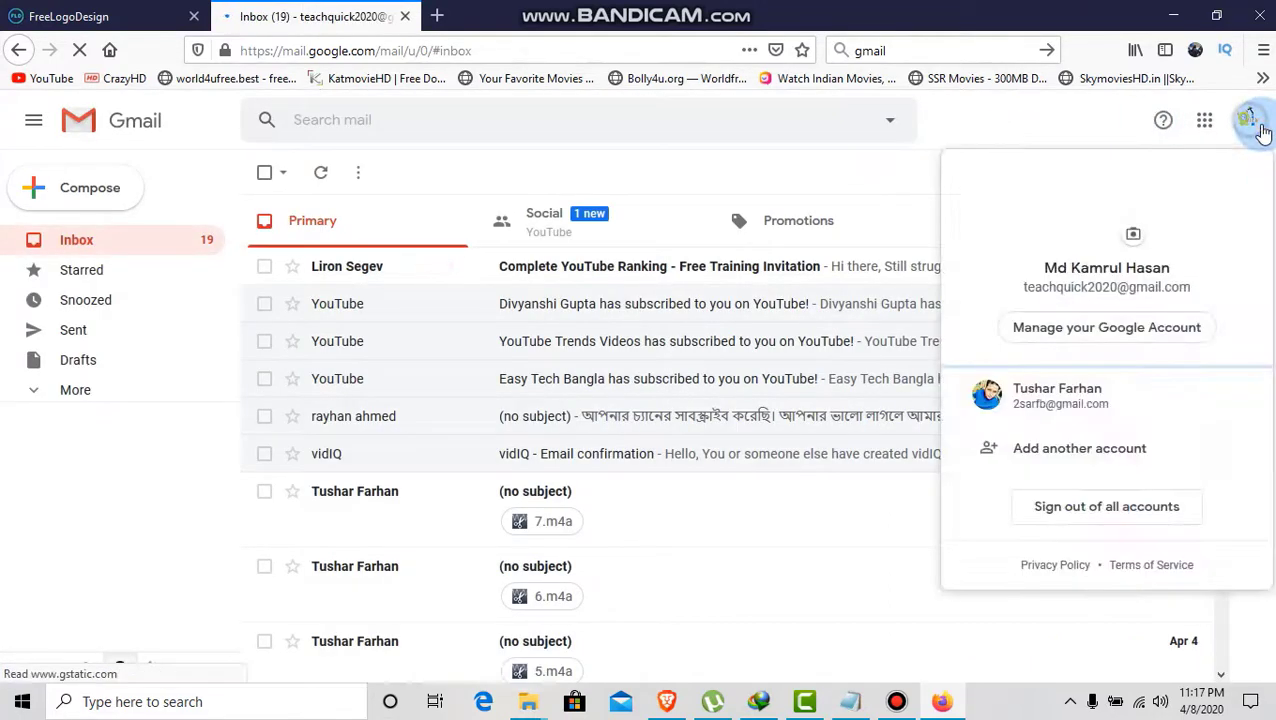
pyautogui.click(995, 396)
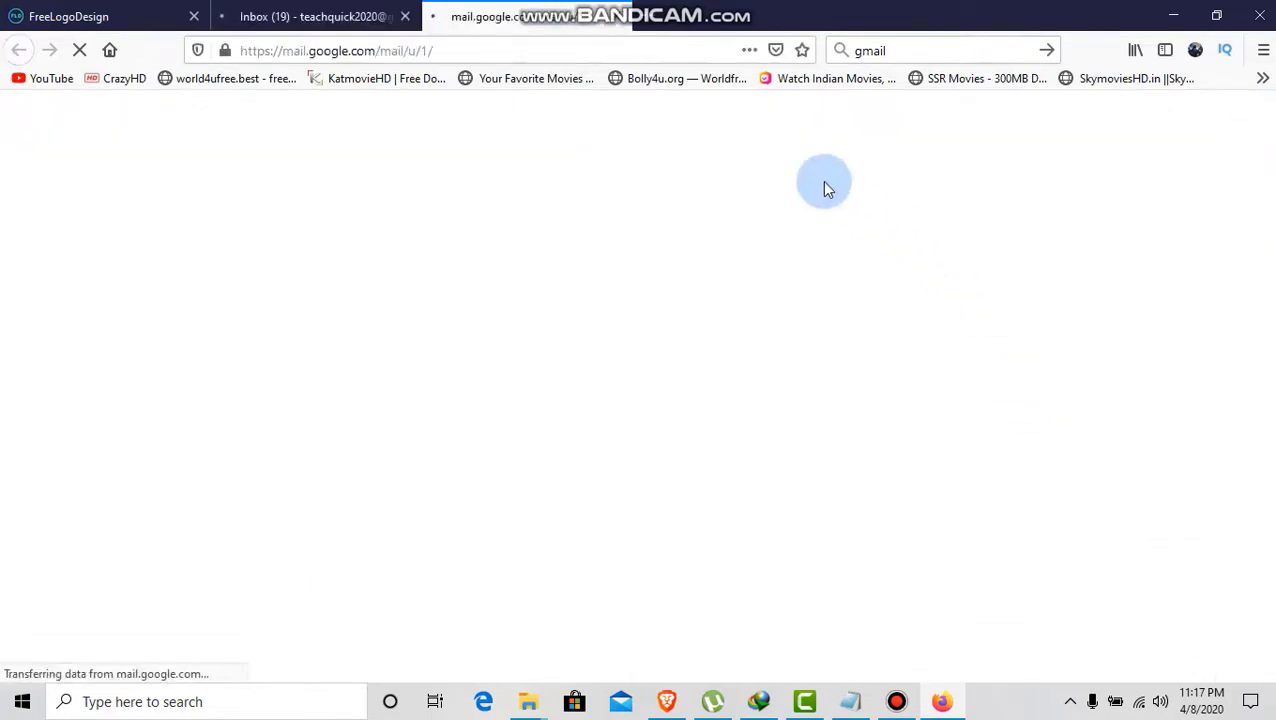
pyautogui.click(405, 17)
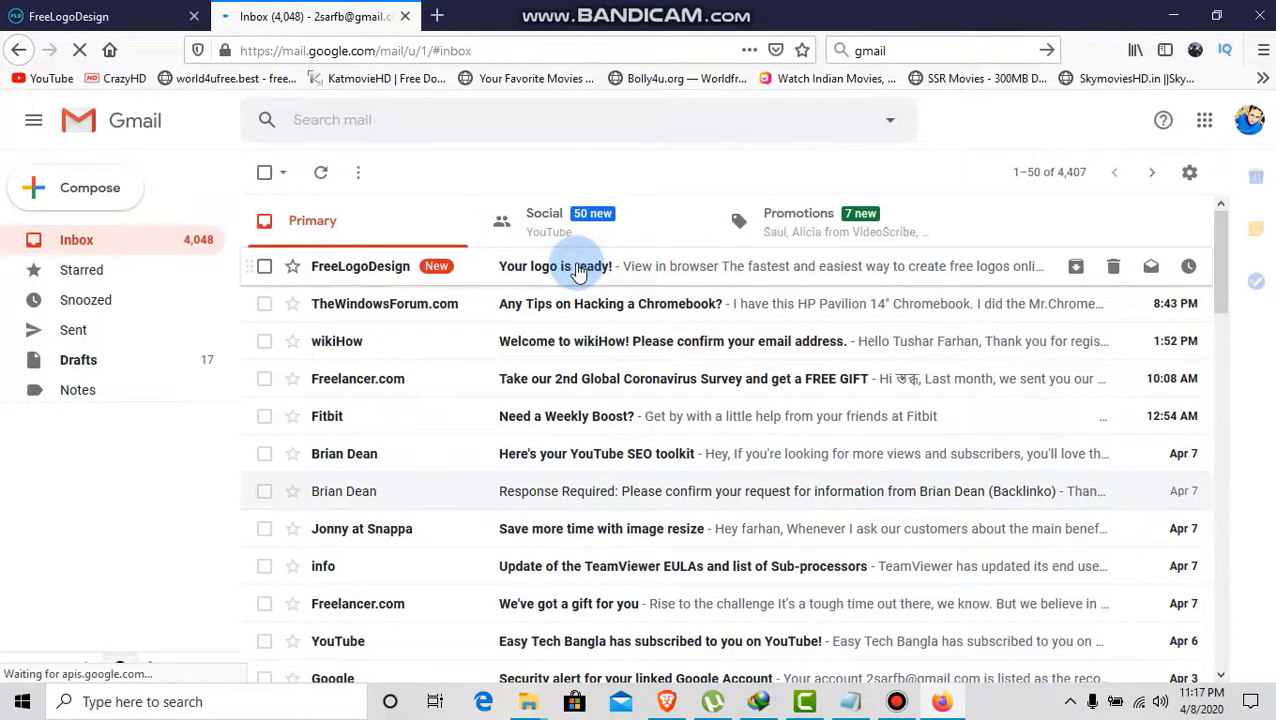
# - Open the 'Your logo is ready!' email and start downloading the 200x200 logo PNG
pyautogui.click(566, 268)
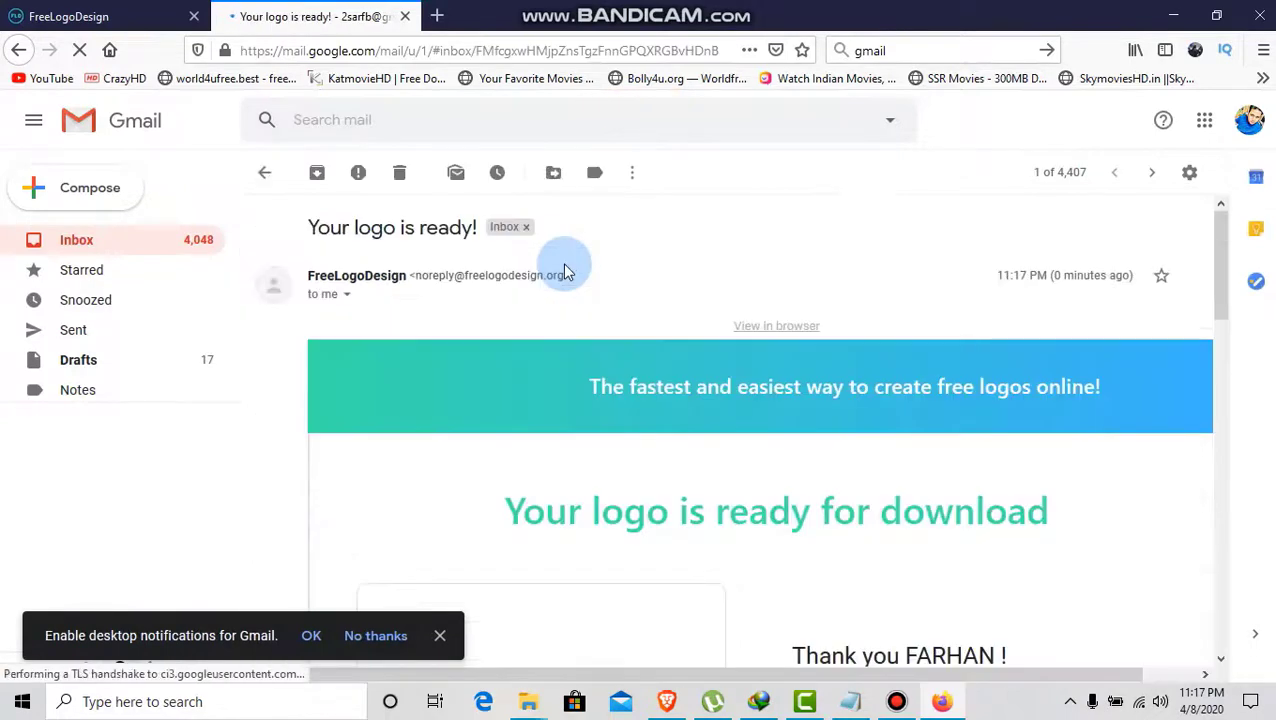
pyautogui.scroll(-3, 769, 402)
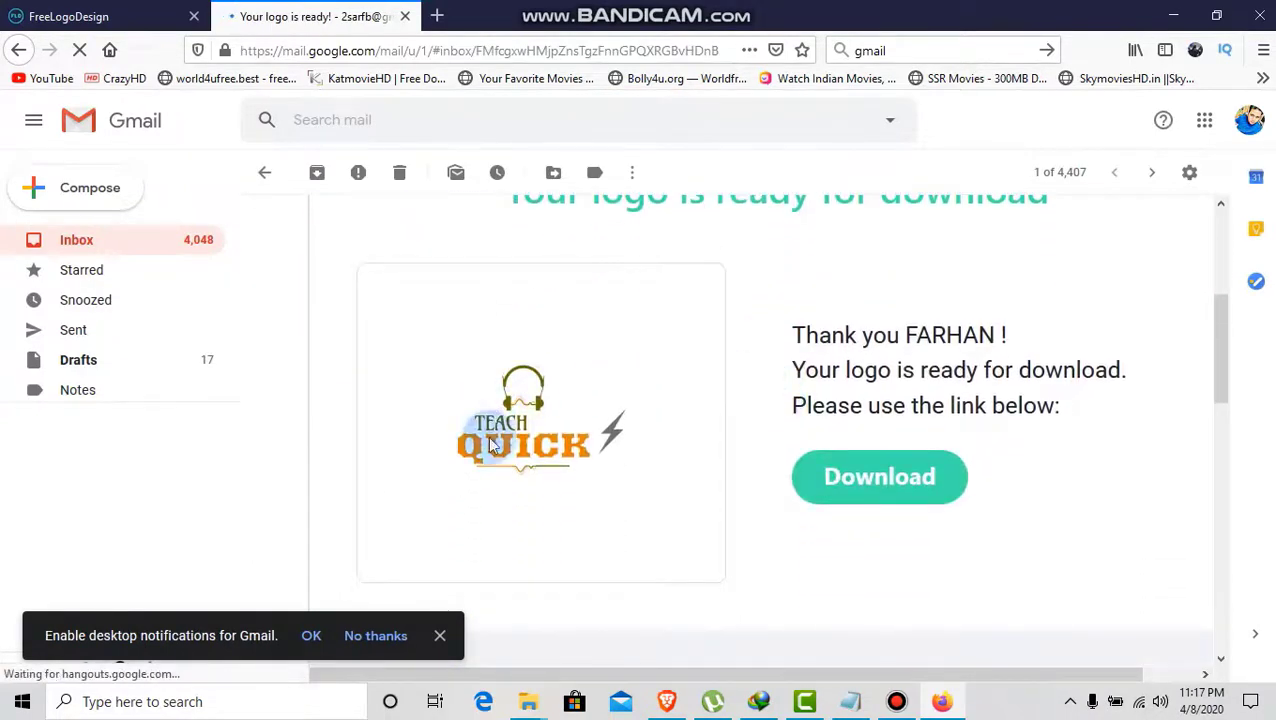
pyautogui.click(888, 481)
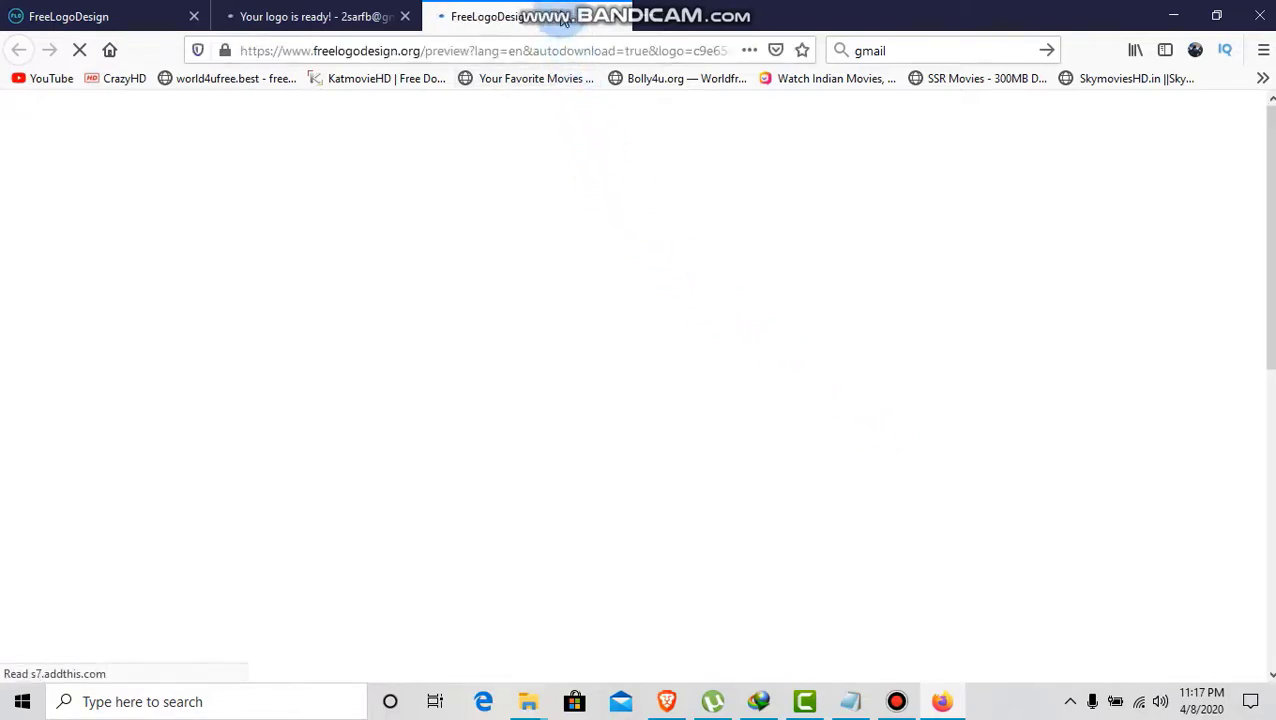
pyautogui.click(293, 17)
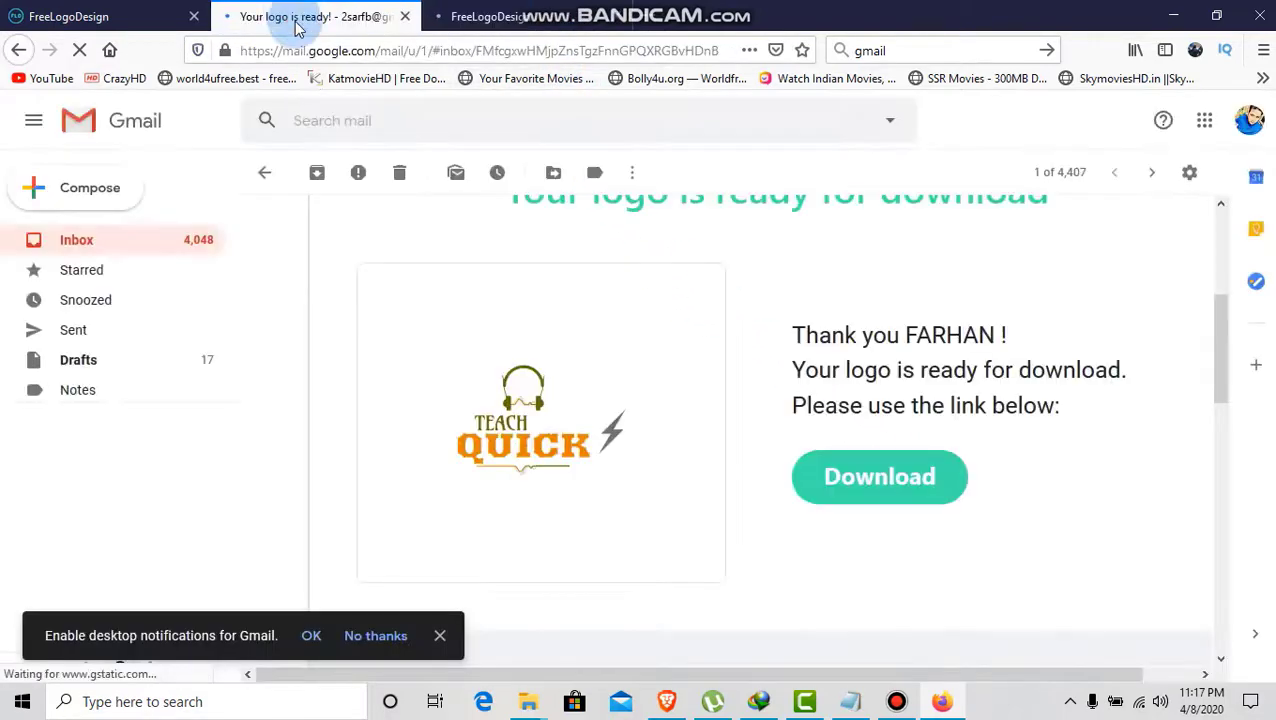
pyautogui.click(488, 17)
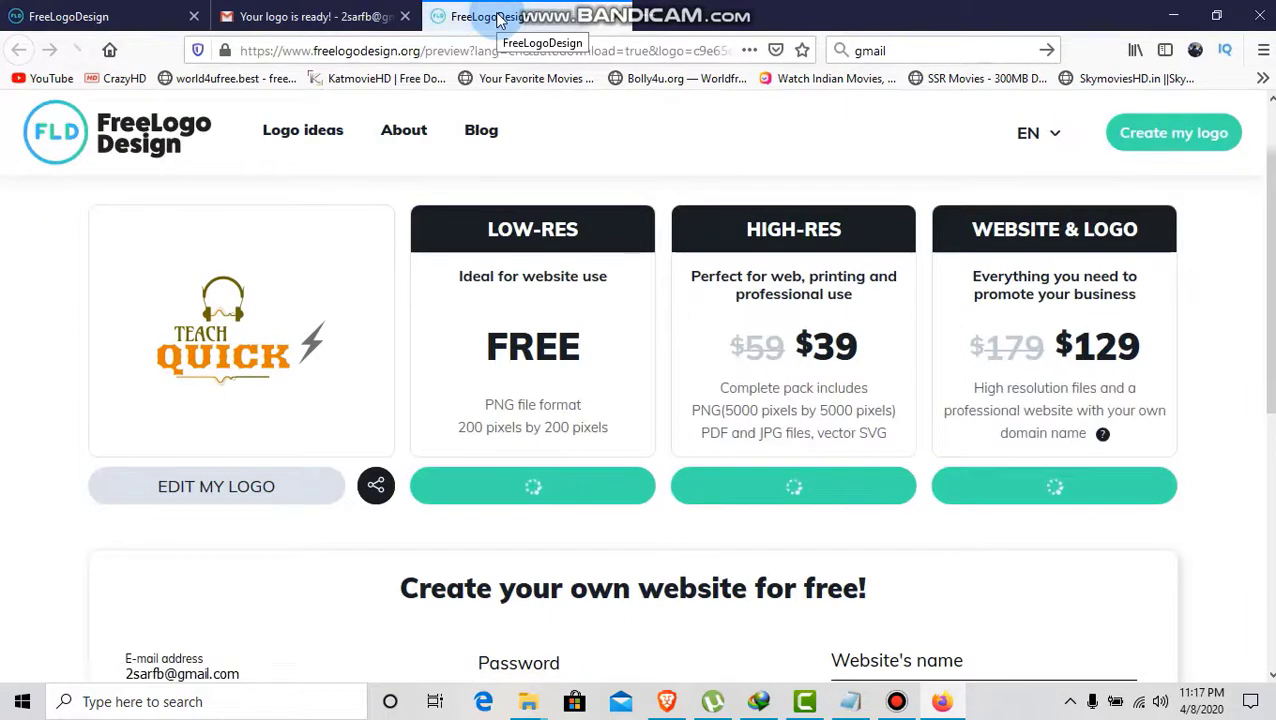
pyautogui.click(318, 14)
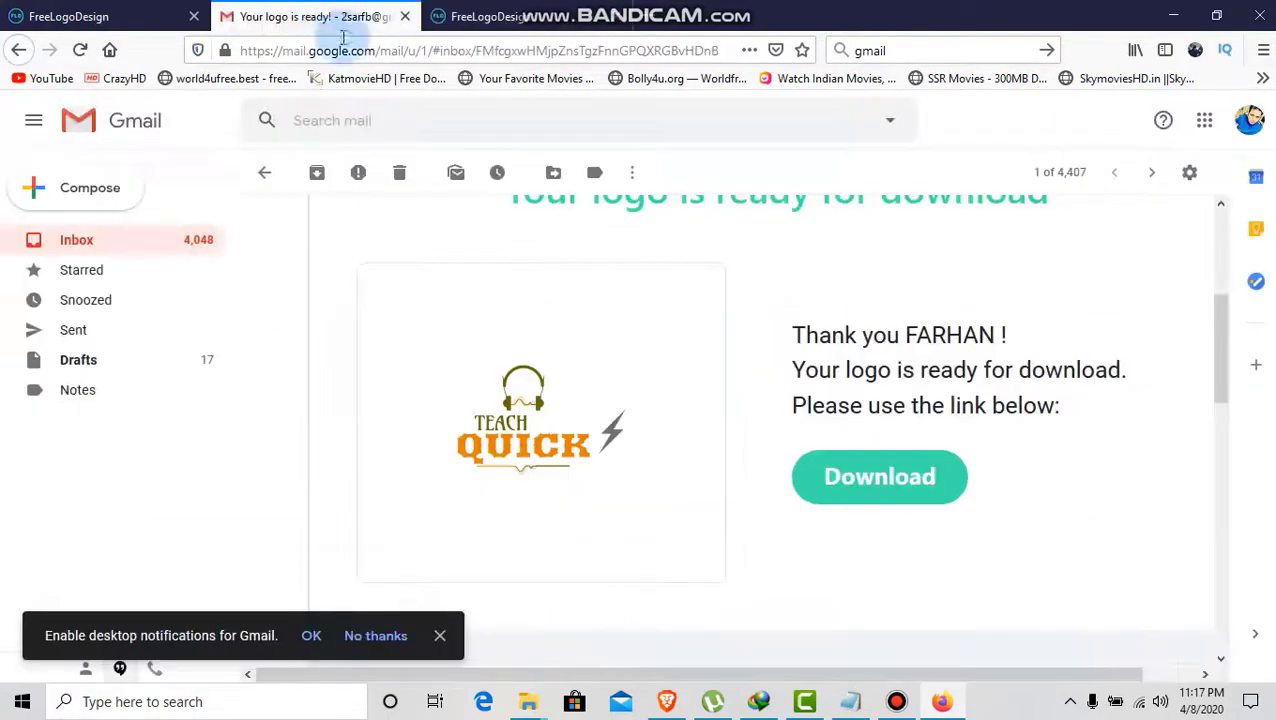
pyautogui.click(588, 455)
pyautogui.scroll(-5, 585, 455)
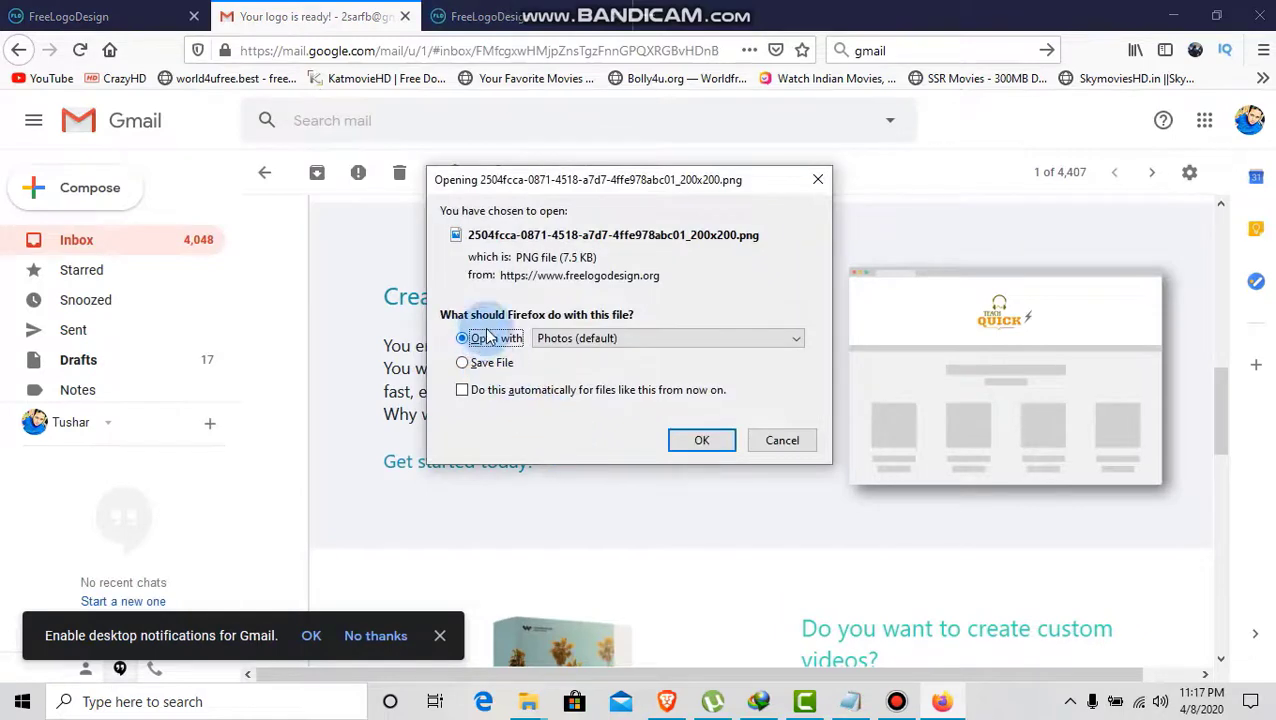
# - View the logo PNG in Photos, close it, check the Downloads list, and minimise Firefox
pyautogui.click(680, 444)
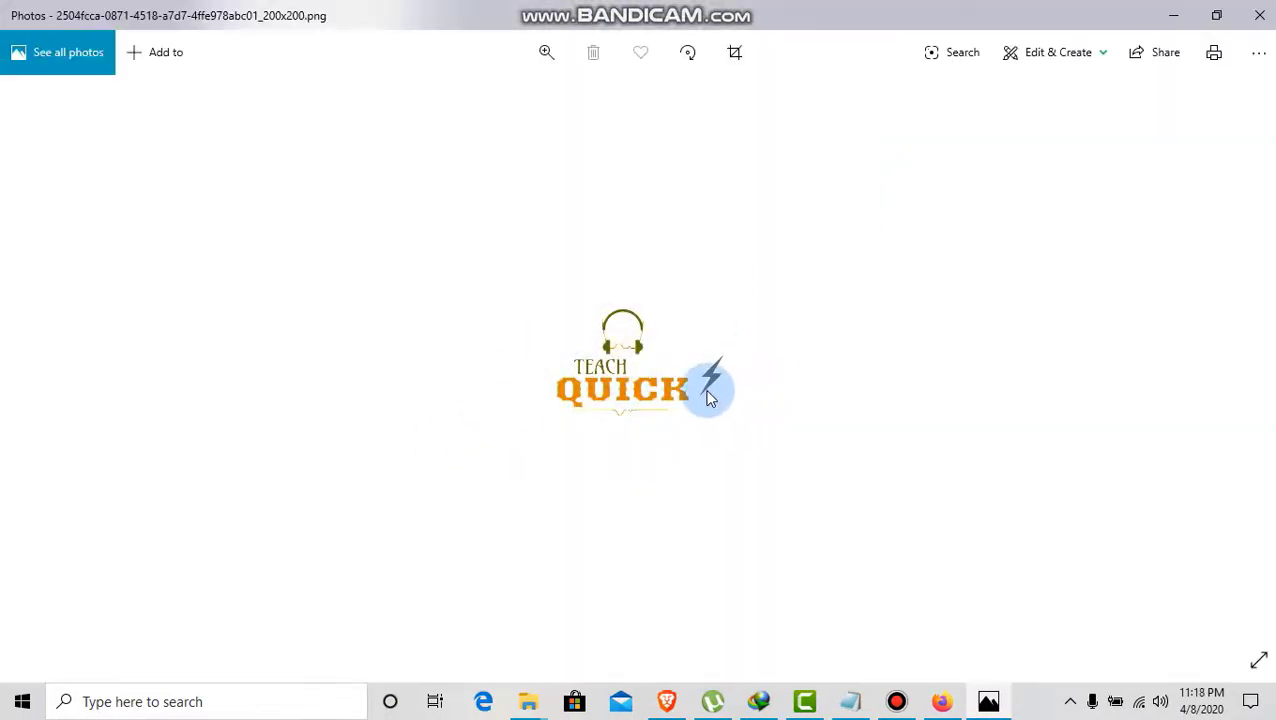
pyautogui.click(1259, 15)
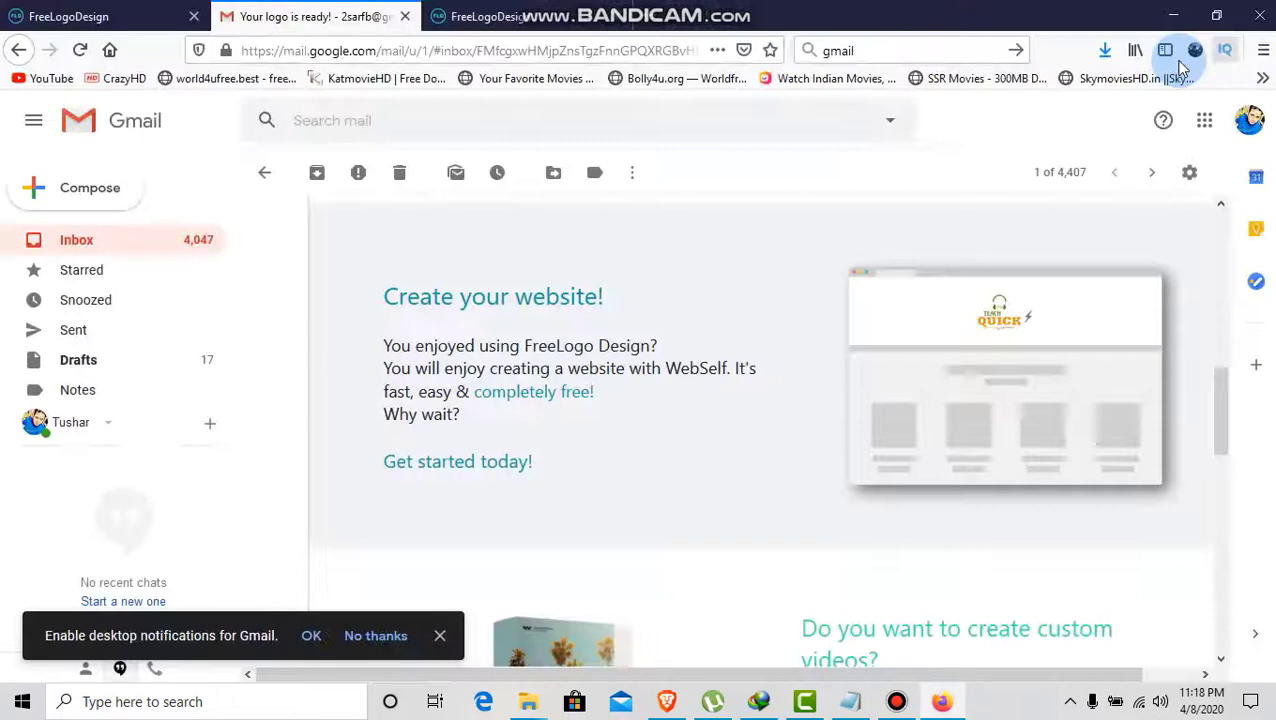
pyautogui.click(1104, 50)
pyautogui.doubleClick(983, 12)
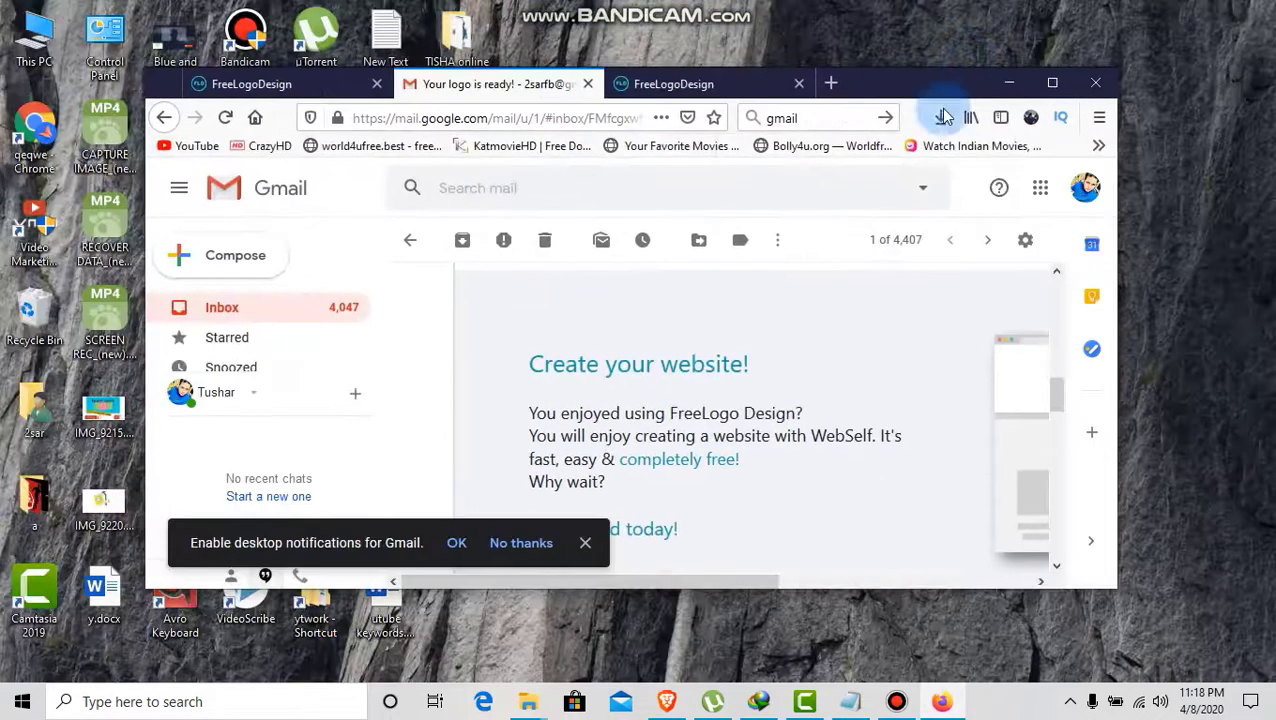
pyautogui.click(940, 118)
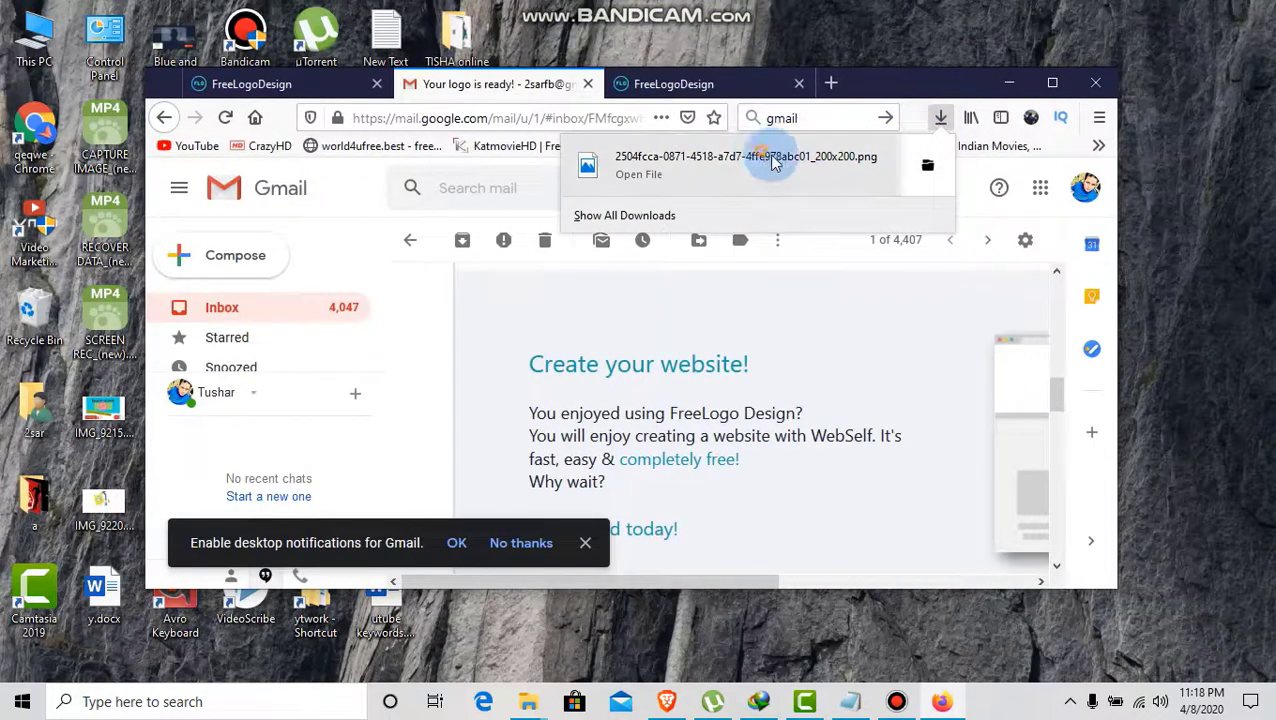
pyautogui.click(1205, 246)
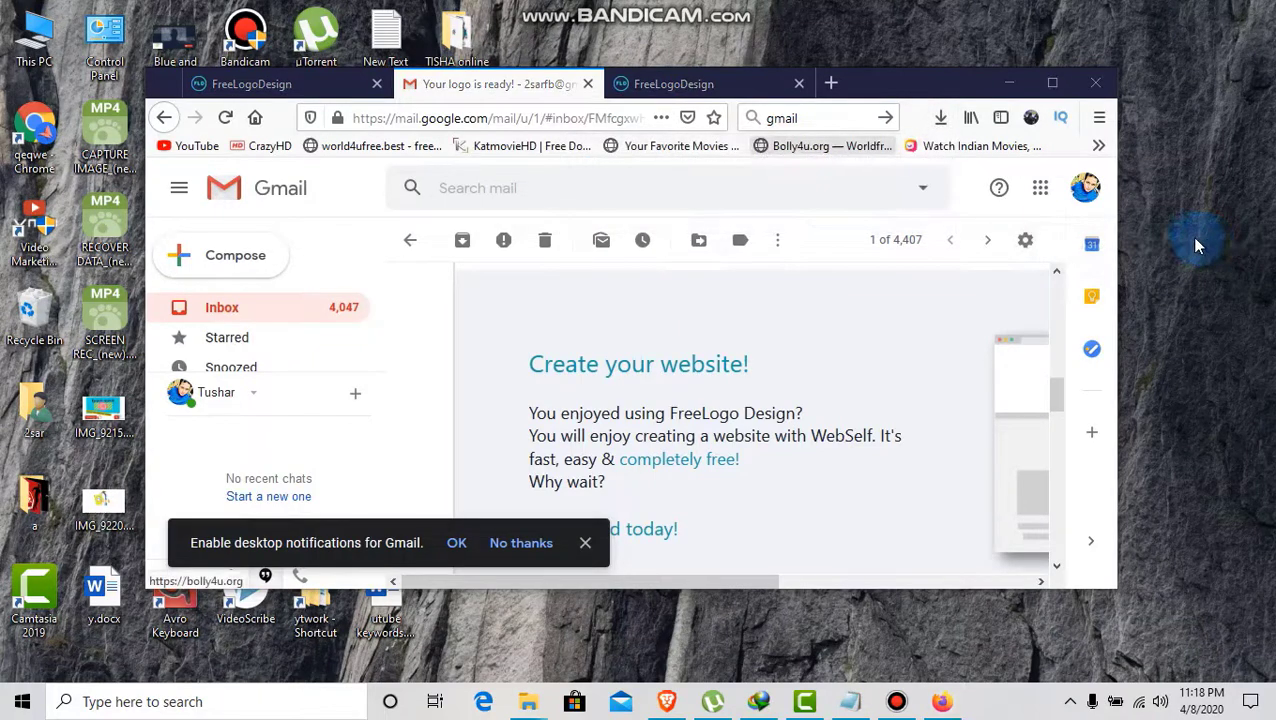
pyautogui.click(1008, 83)
# - Open the 200x200 TEACH QUICK logo PNG from the desktop in Photos and zoom in on it
pyautogui.doubleClick(456, 130)
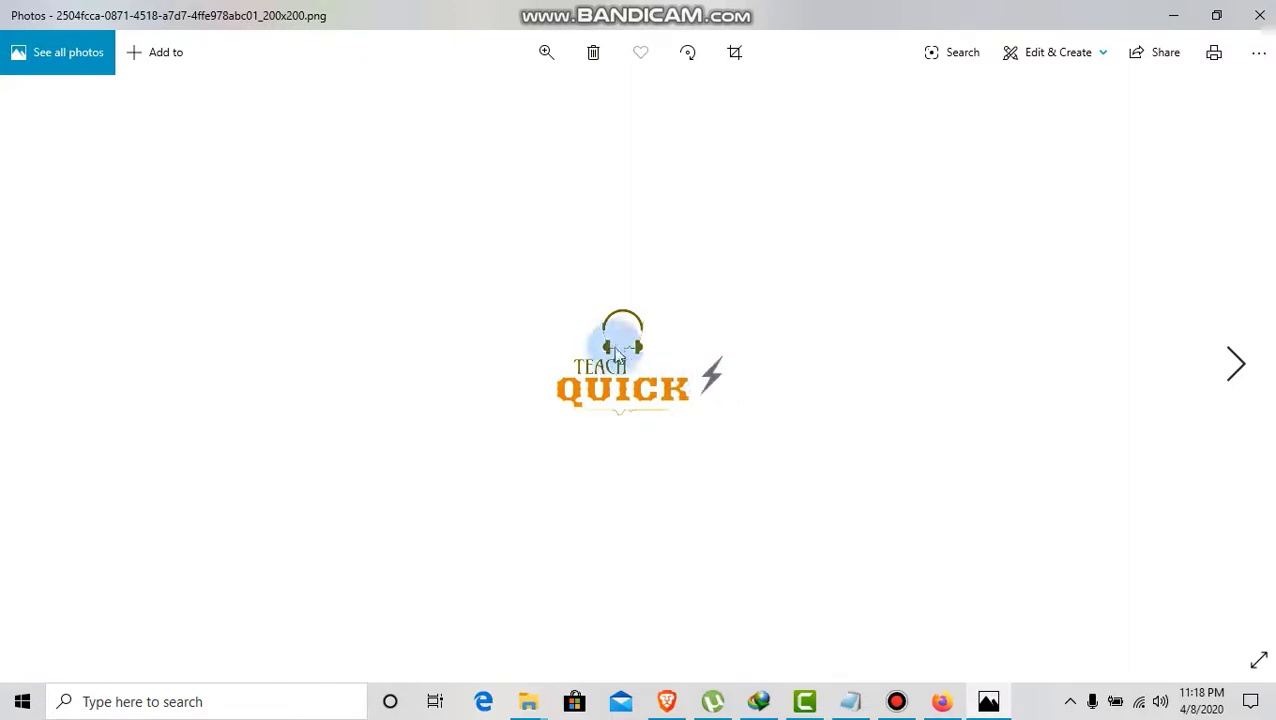
pyautogui.scroll(3, 632, 347)
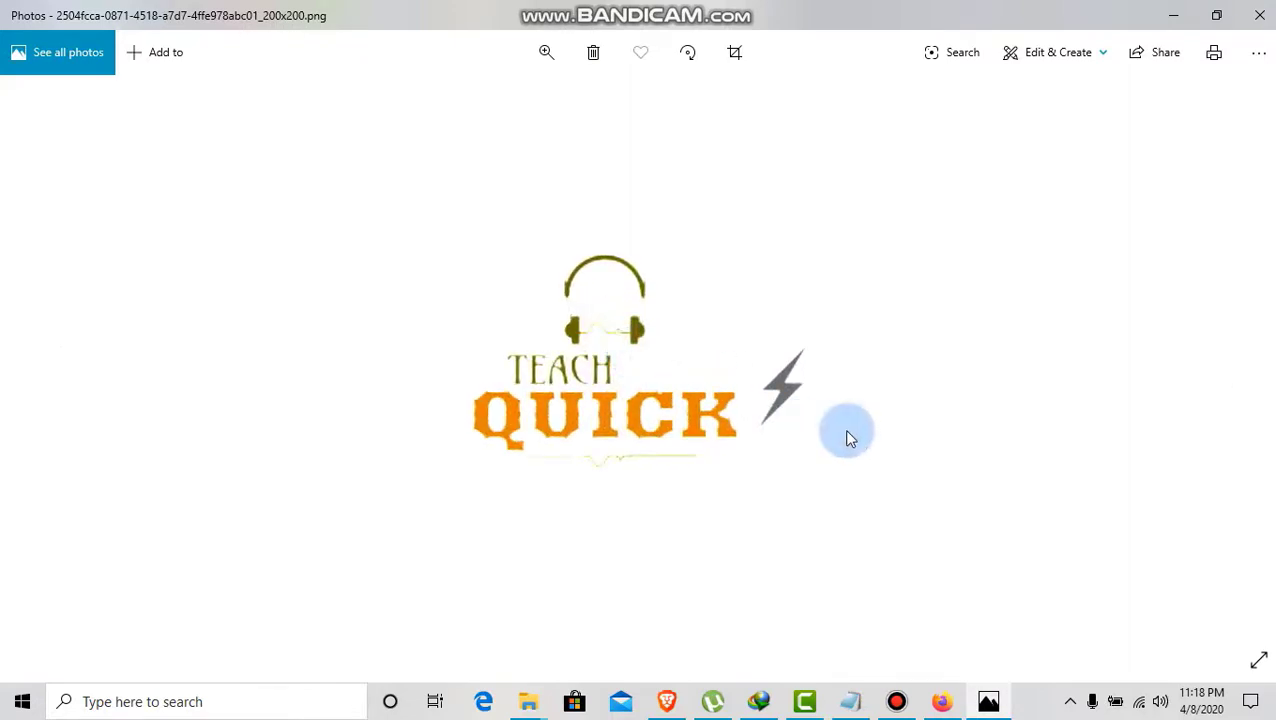
pyautogui.scroll(4, 847, 438)
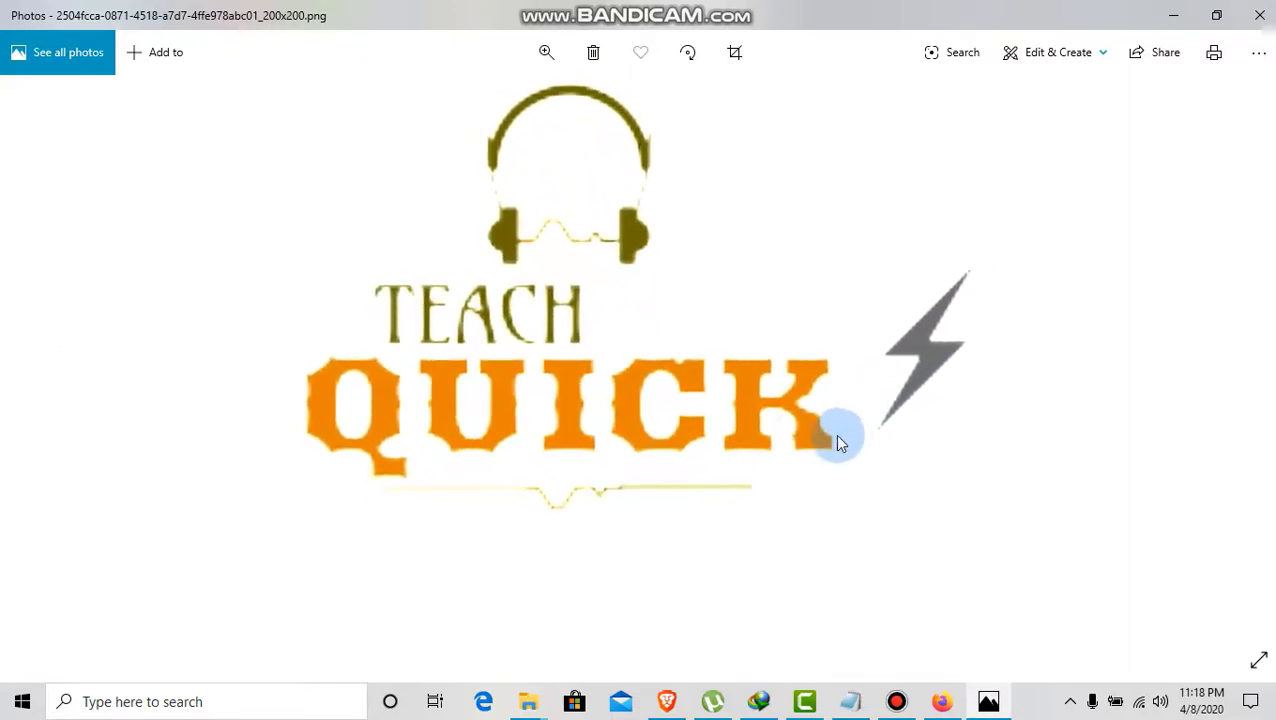